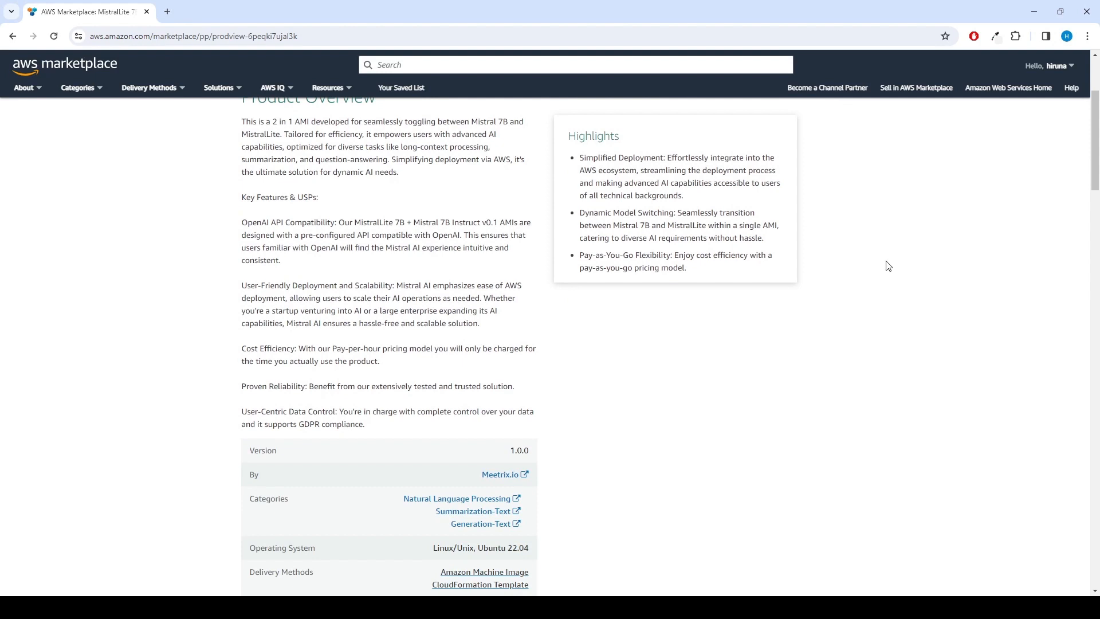
# Scroll to Usage Information and open the MistralLite Developer Guide under Additional Resources
pyautogui.scroll(-2, 895, 313)
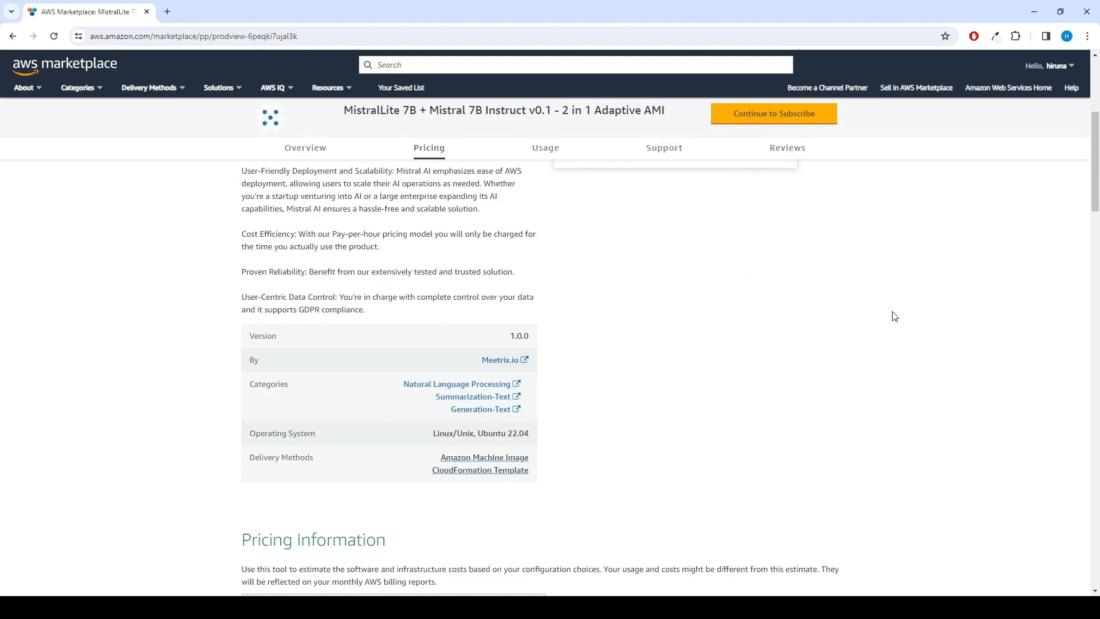
pyautogui.scroll(-5, 895, 316)
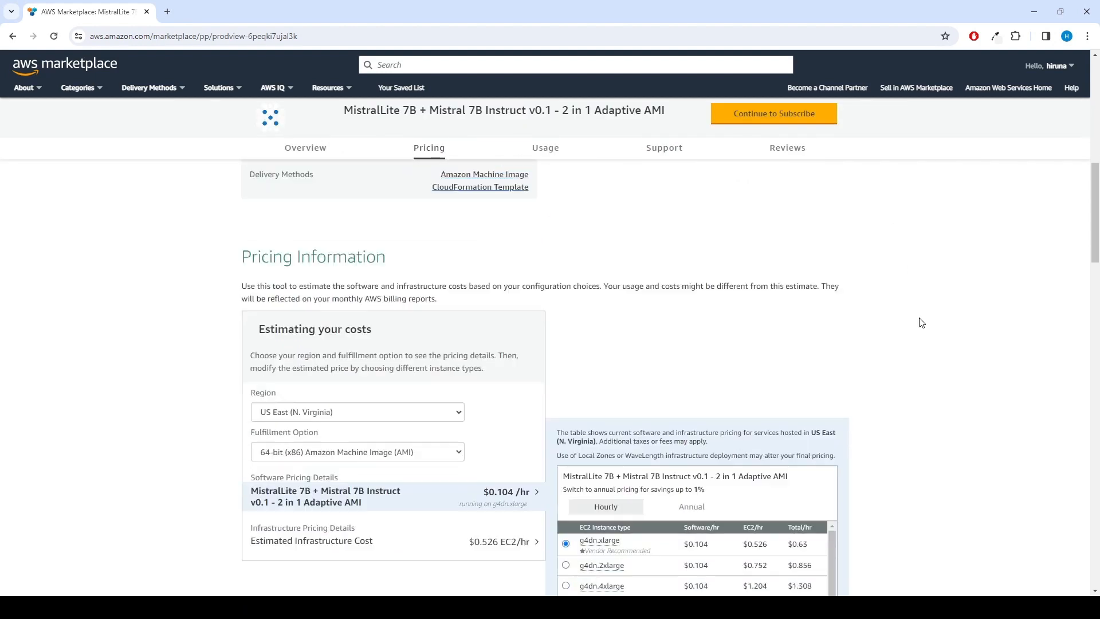
pyautogui.scroll(-4, 921, 322)
pyautogui.scroll(-1, 790, 513)
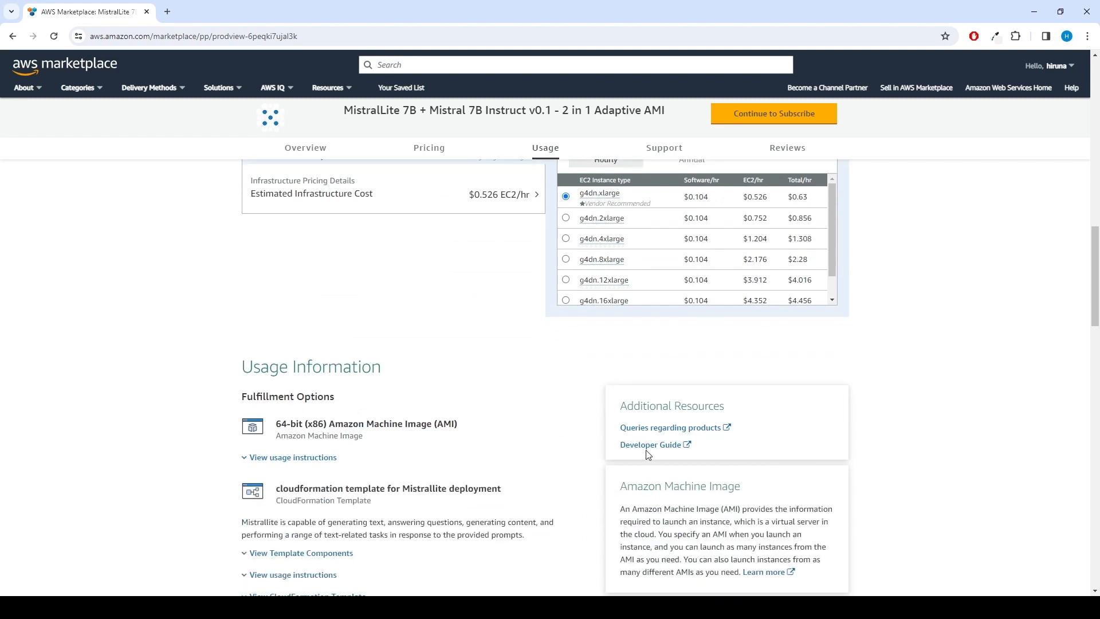
pyautogui.click(670, 449)
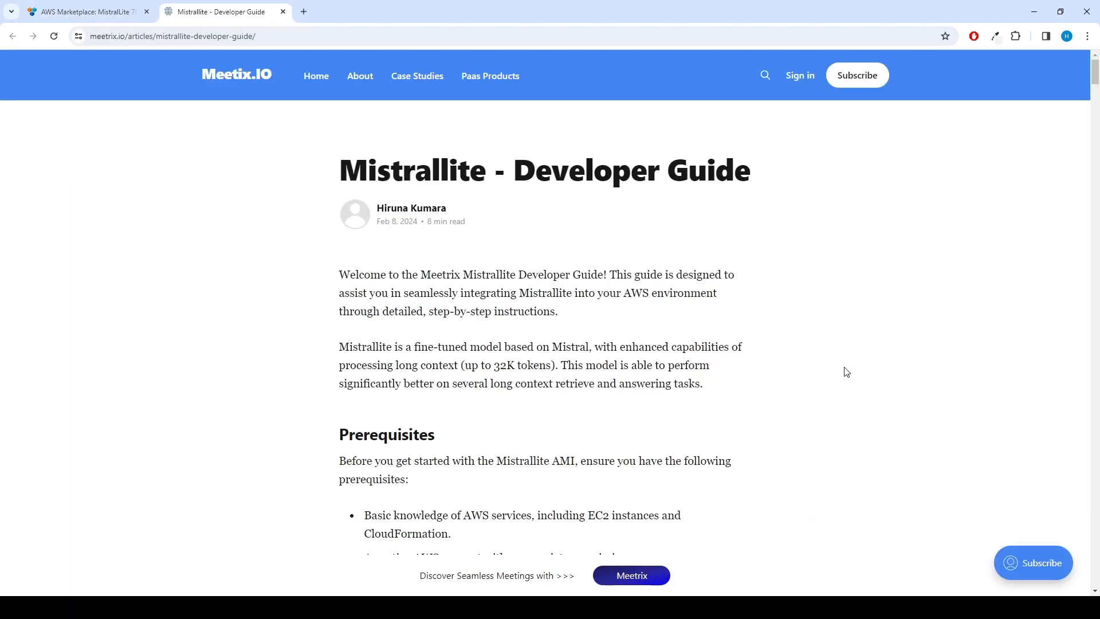
# Review the Prerequisites' vCPU limit requirement and open the vCPU quota guide in a new tab
pyautogui.scroll(-3, 845, 371)
pyautogui.doubleClick(341, 261)
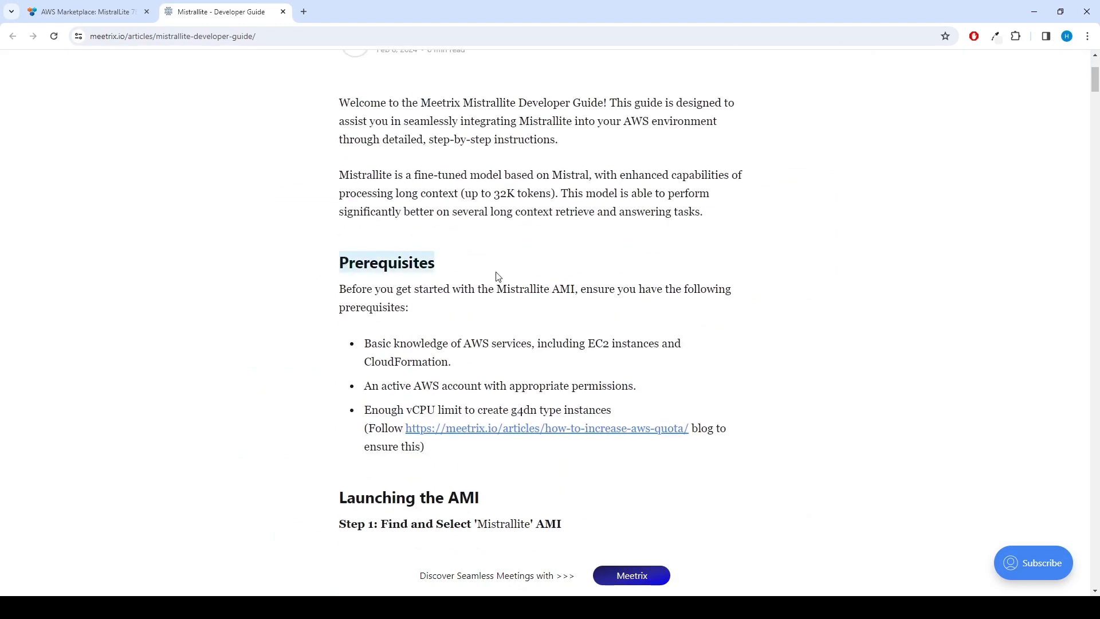
pyautogui.moveTo(413, 408); pyautogui.dragTo(494, 411)
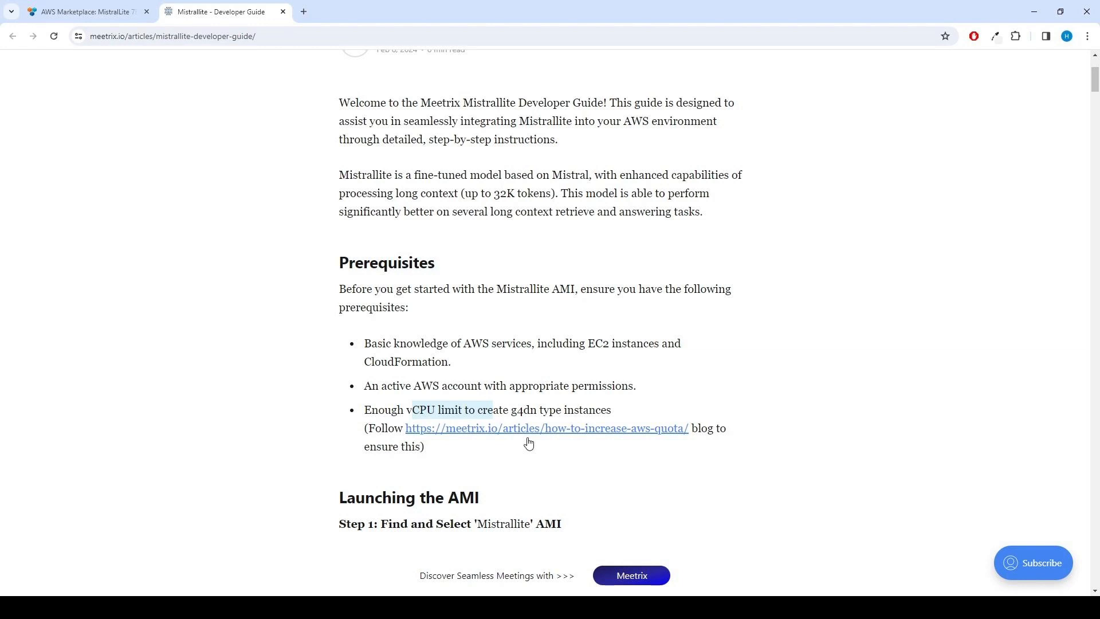
pyautogui.click(542, 461)
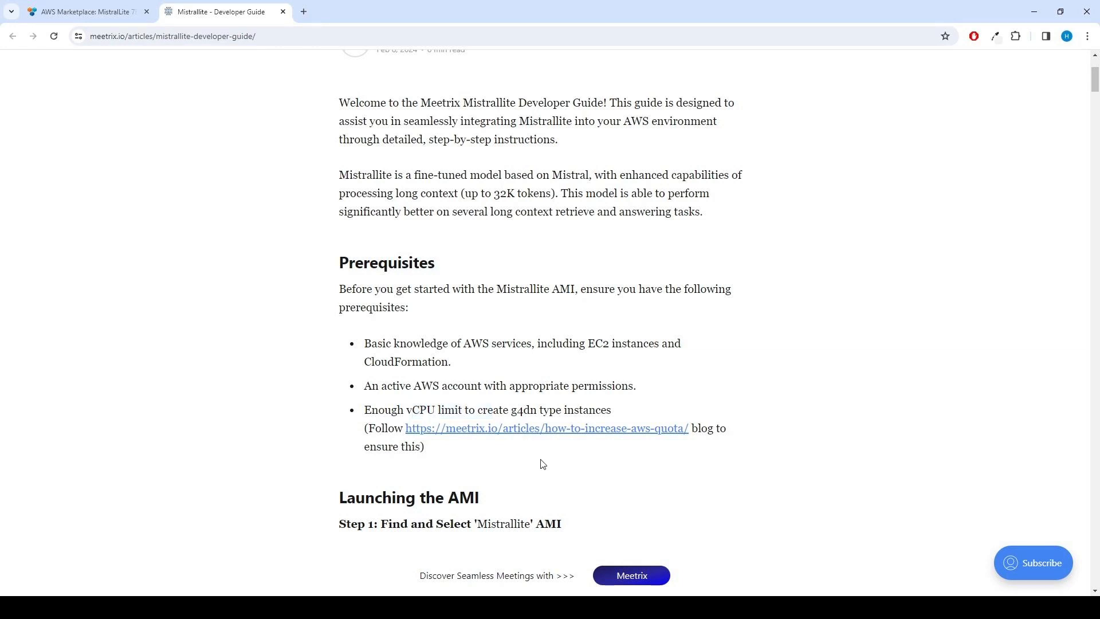
pyautogui.rightClick(509, 432)
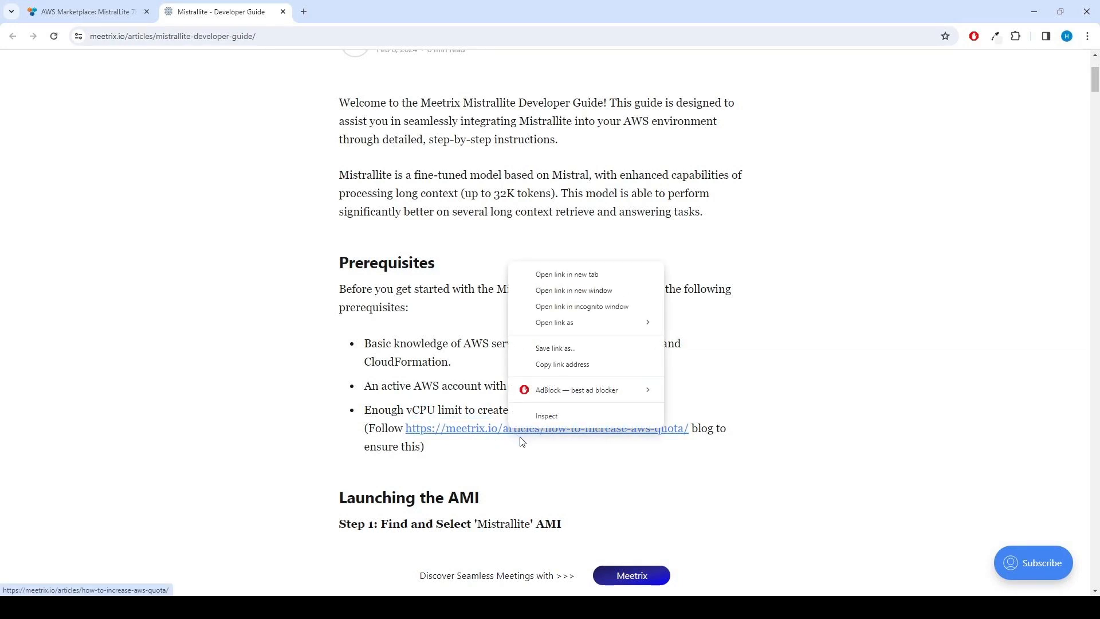
pyautogui.click(552, 278)
pyautogui.click(336, 11)
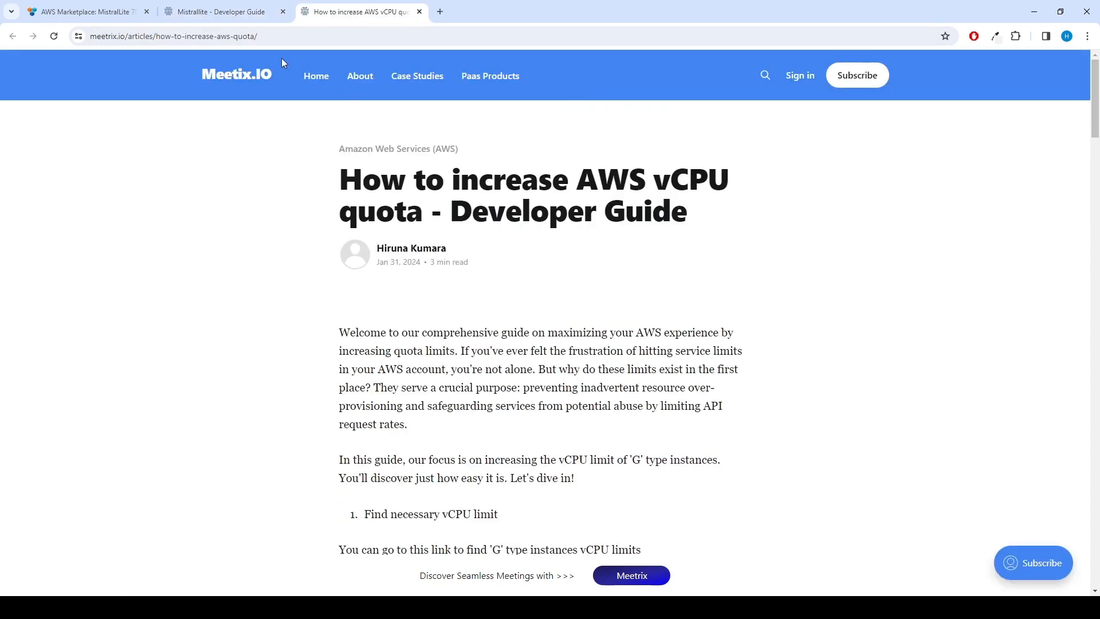
# Back in the developer guide, review the prerequisites section, then return to the marketplace product page
pyautogui.click(236, 17)
pyautogui.moveTo(341, 268); pyautogui.dragTo(462, 474)
pyautogui.click(475, 463)
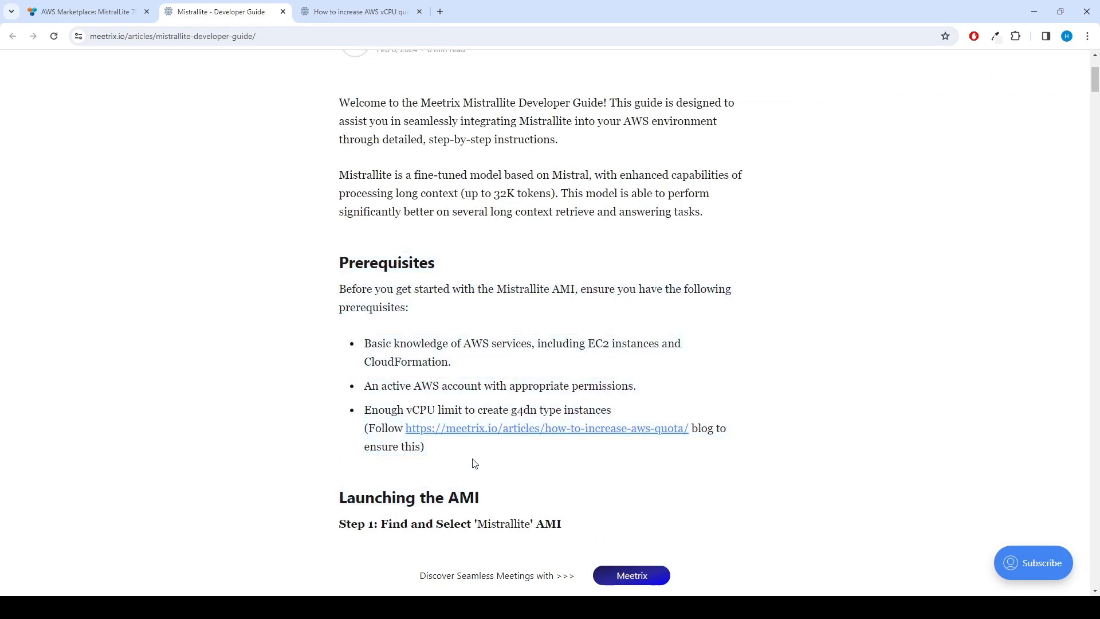
pyautogui.click(84, 12)
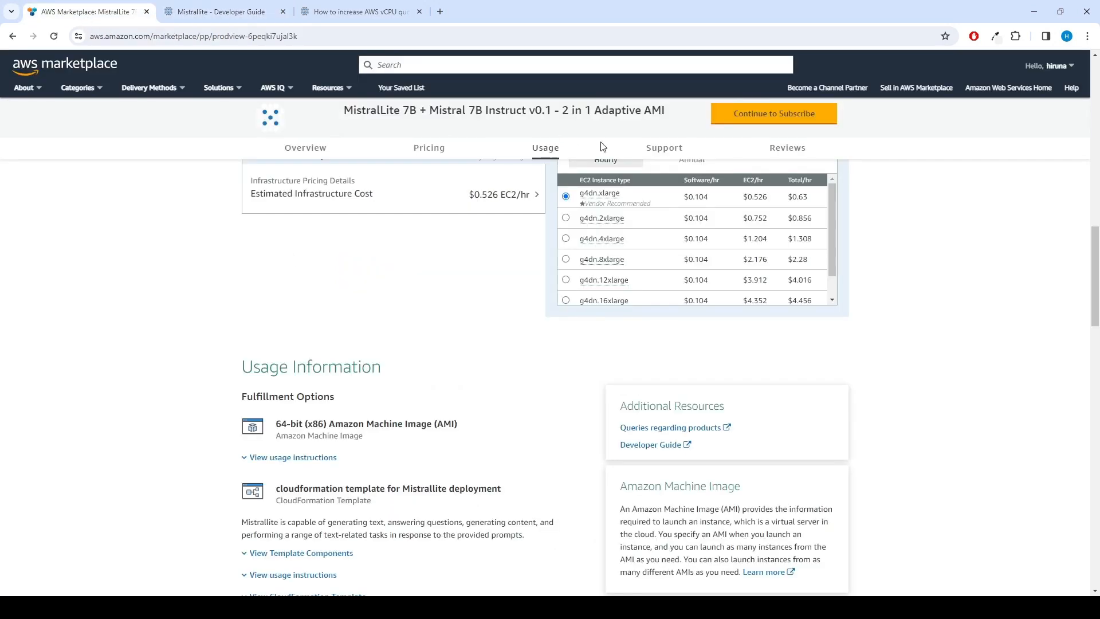
# Subscribe to MistralLite by accepting the terms and proceed to the configuration page
pyautogui.click(765, 118)
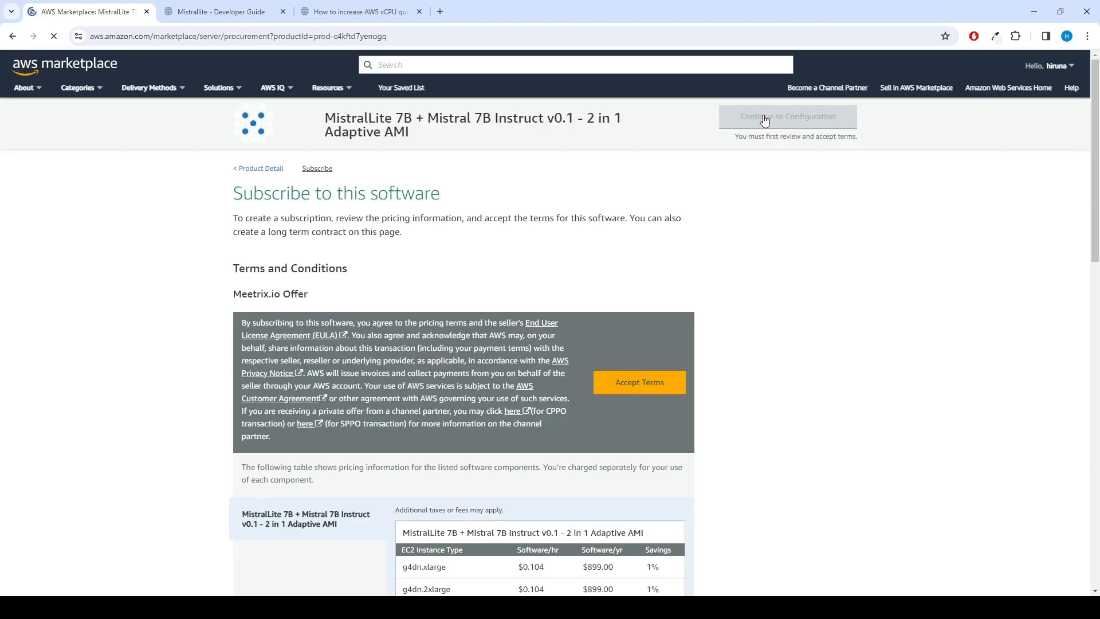
pyautogui.click(626, 395)
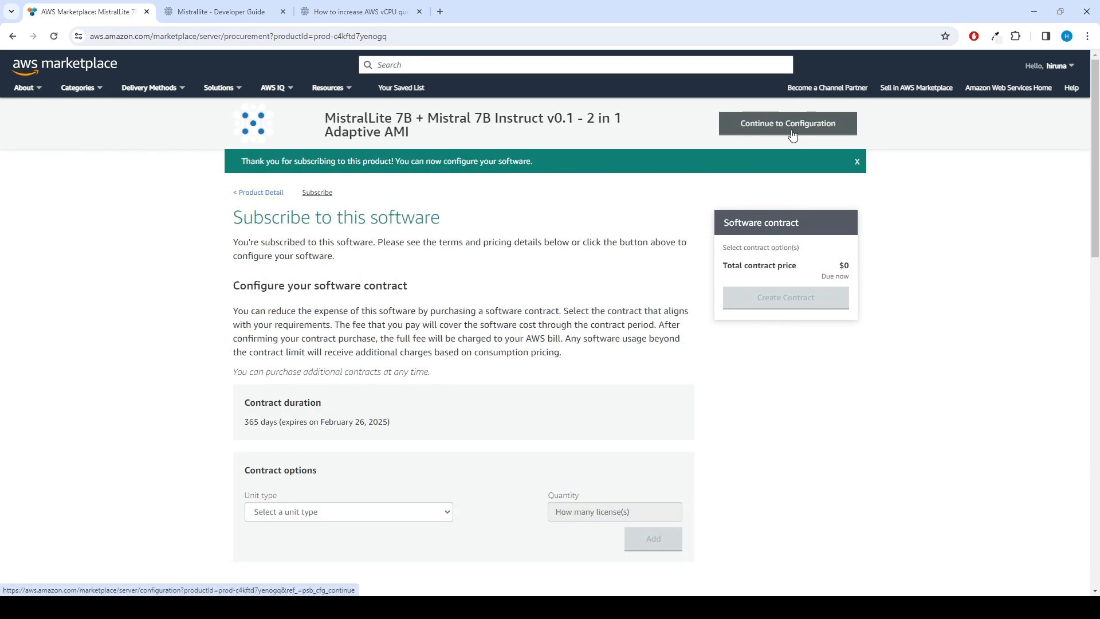
pyautogui.click(793, 134)
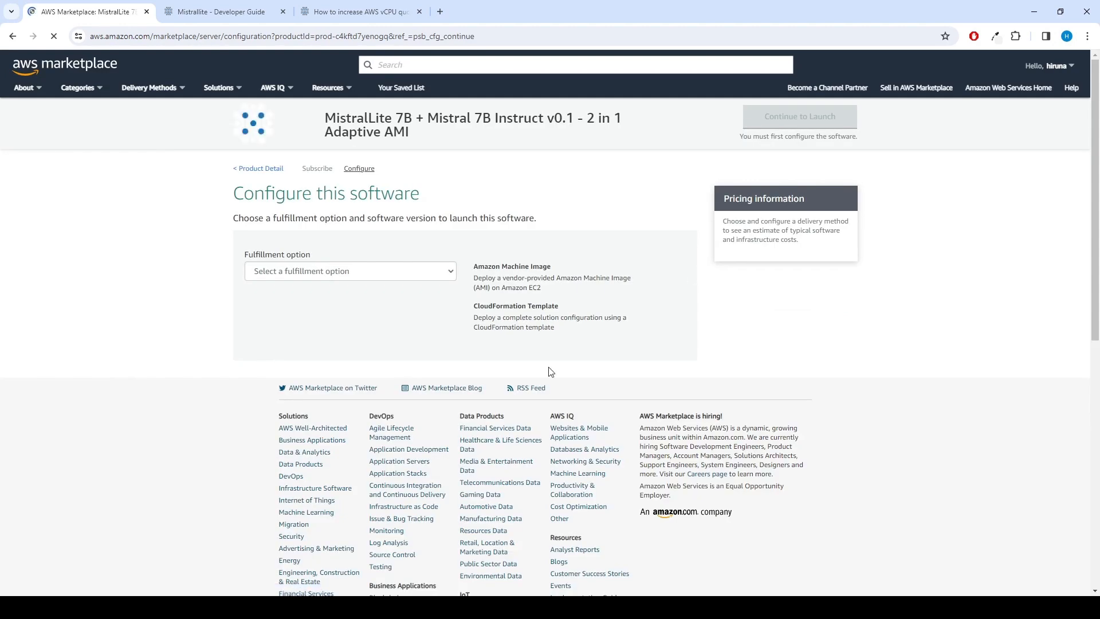
# Choose the CloudFormation Template fulfillment with the Mistrallite template, version 1.0.0, US East (N. Virginia)
pyautogui.click(330, 272)
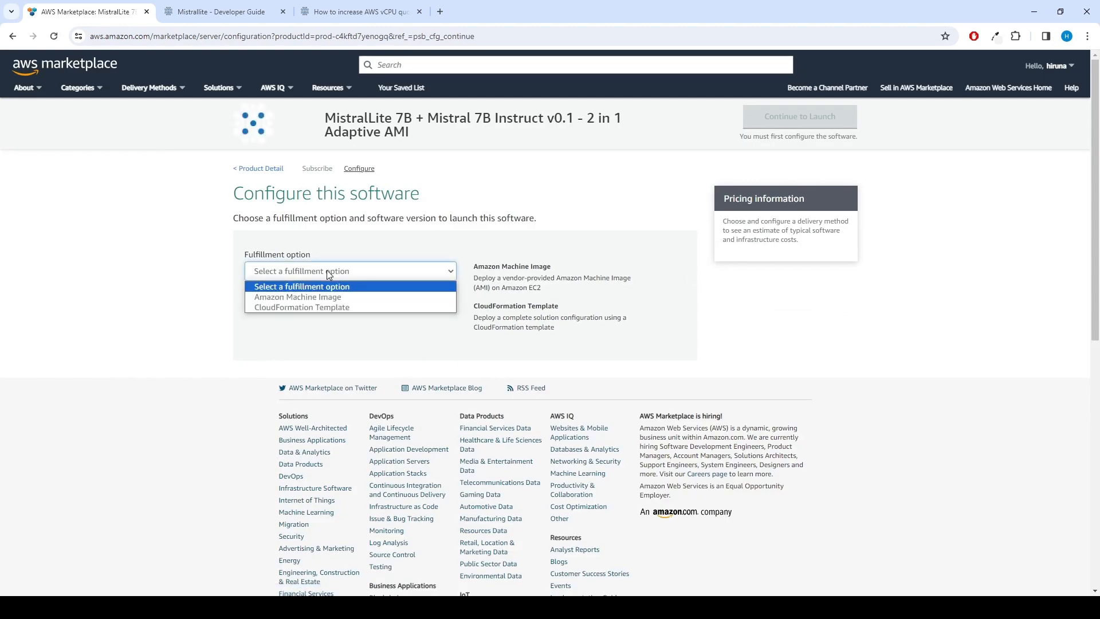
pyautogui.click(336, 306)
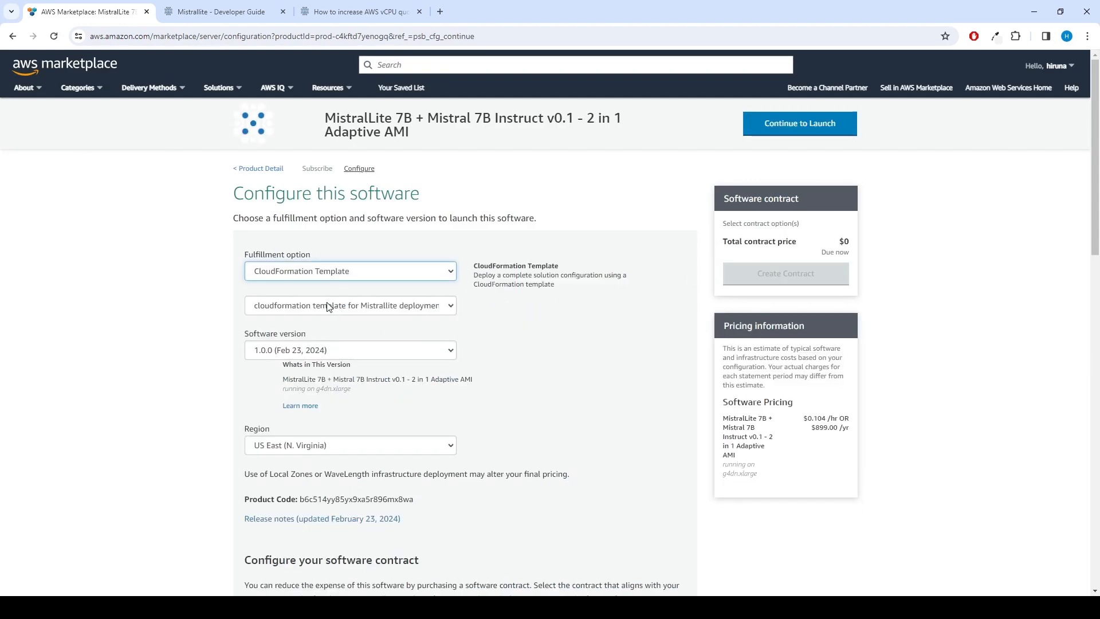
pyautogui.click(445, 309)
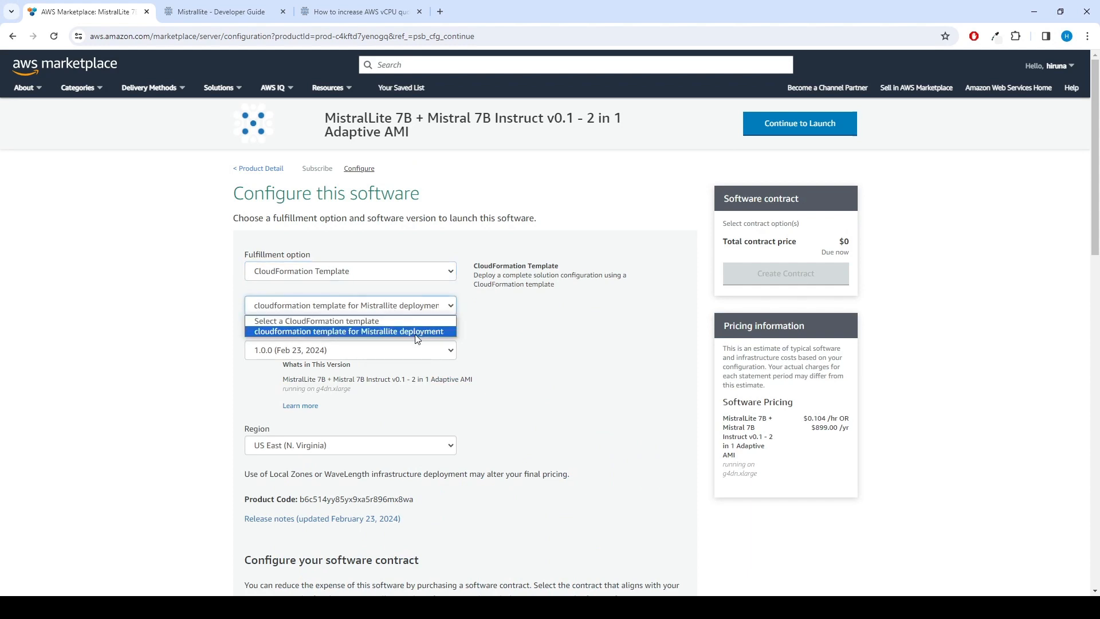
pyautogui.click(416, 338)
pyautogui.click(385, 349)
pyautogui.click(385, 349)
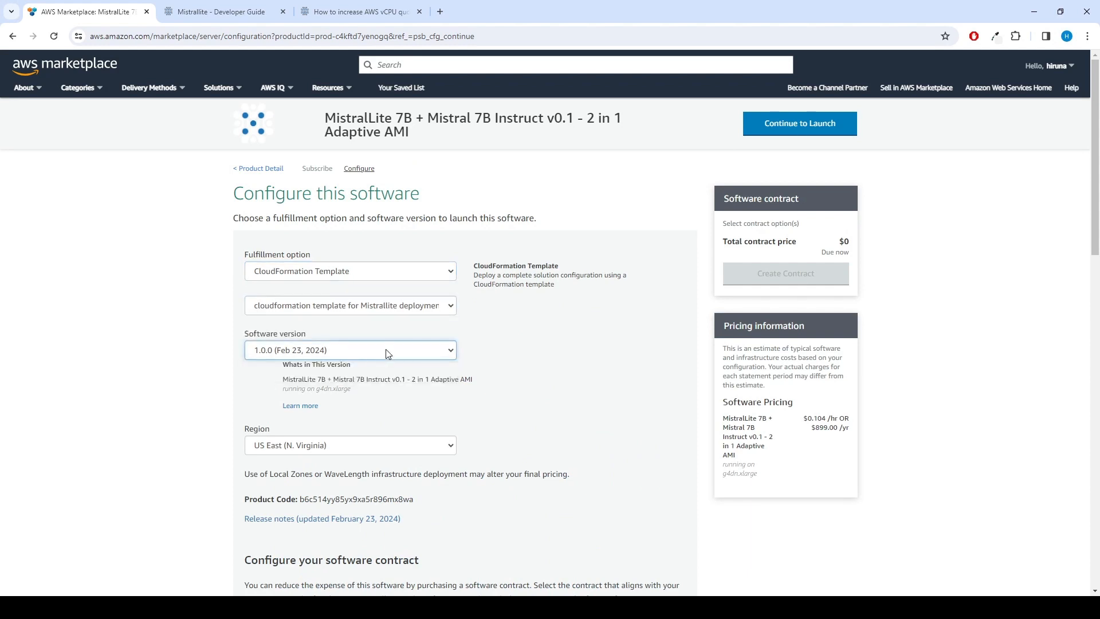
pyautogui.click(338, 445)
pyautogui.click(312, 248)
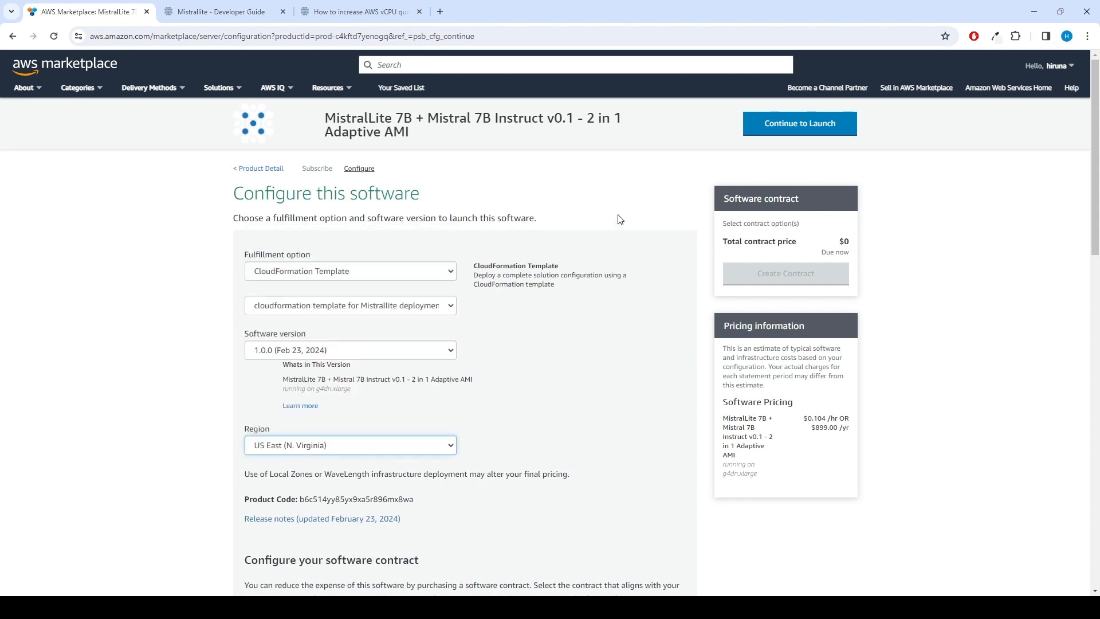
pyautogui.click(782, 136)
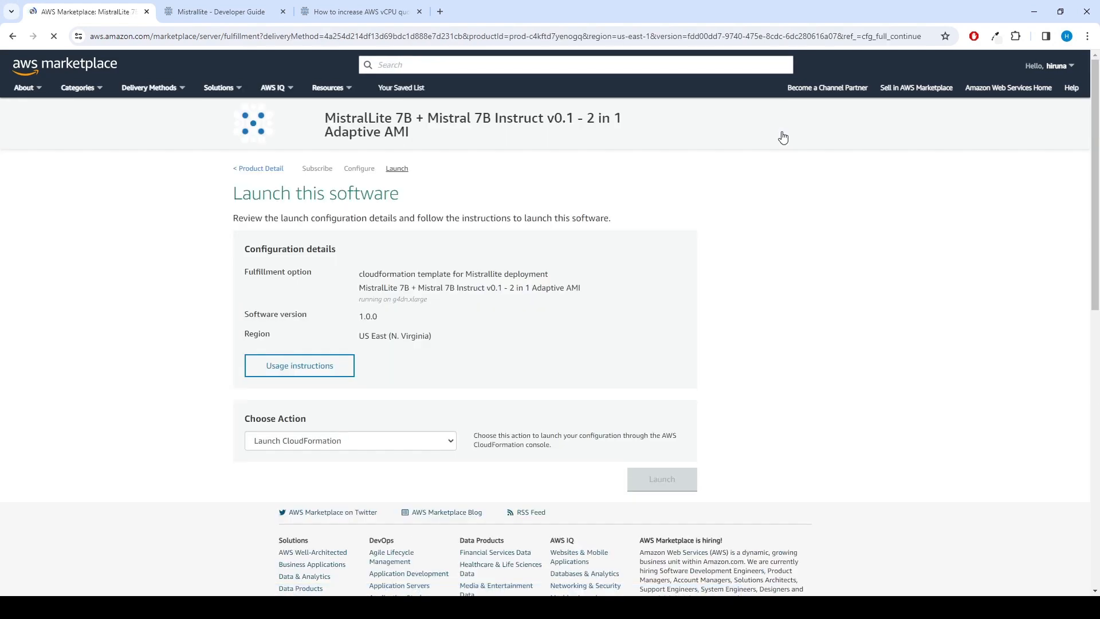
# Launch the configuration using the Launch CloudFormation action
pyautogui.click(384, 446)
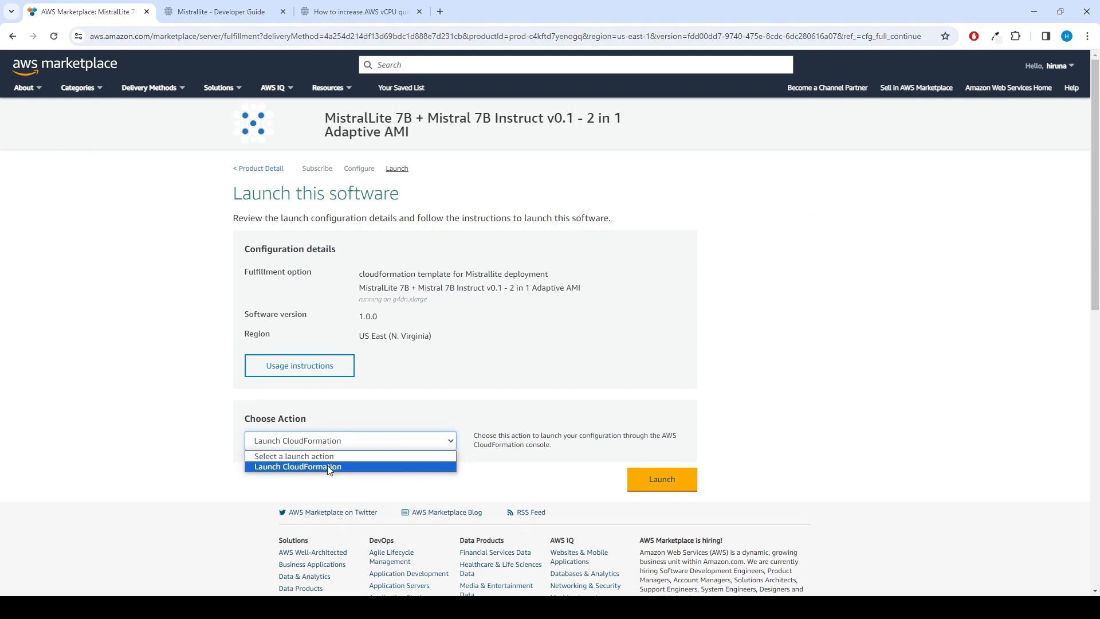
pyautogui.click(330, 469)
pyautogui.click(667, 490)
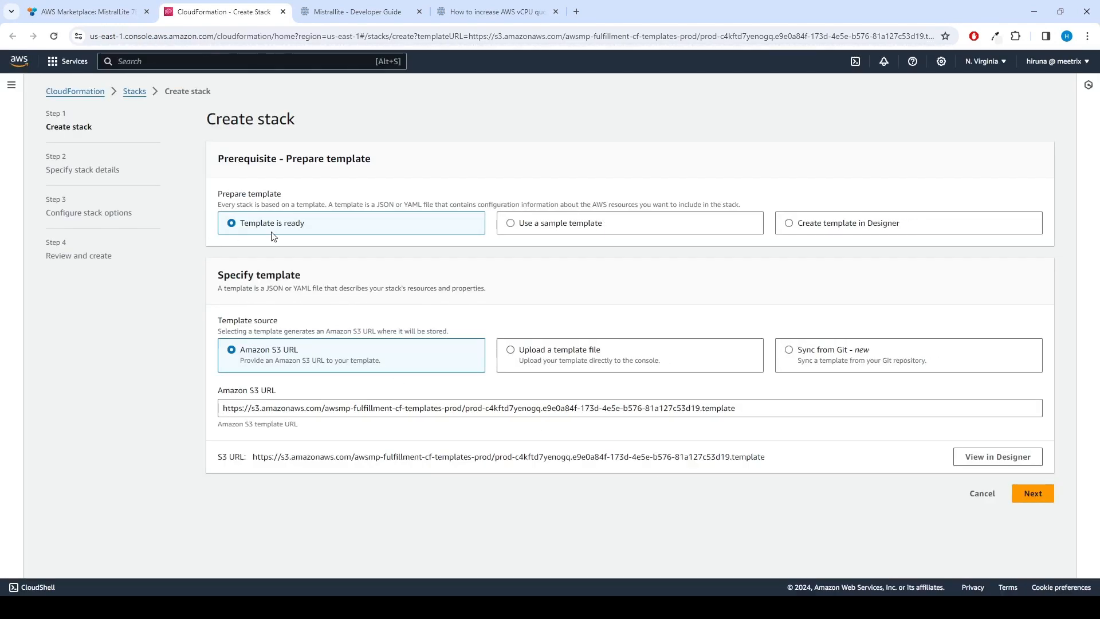
# Name the stack mistrallite-test, enter the admin e-mail, deployment name, and mistrallite-test.meetrix.io domain
pyautogui.click(1039, 497)
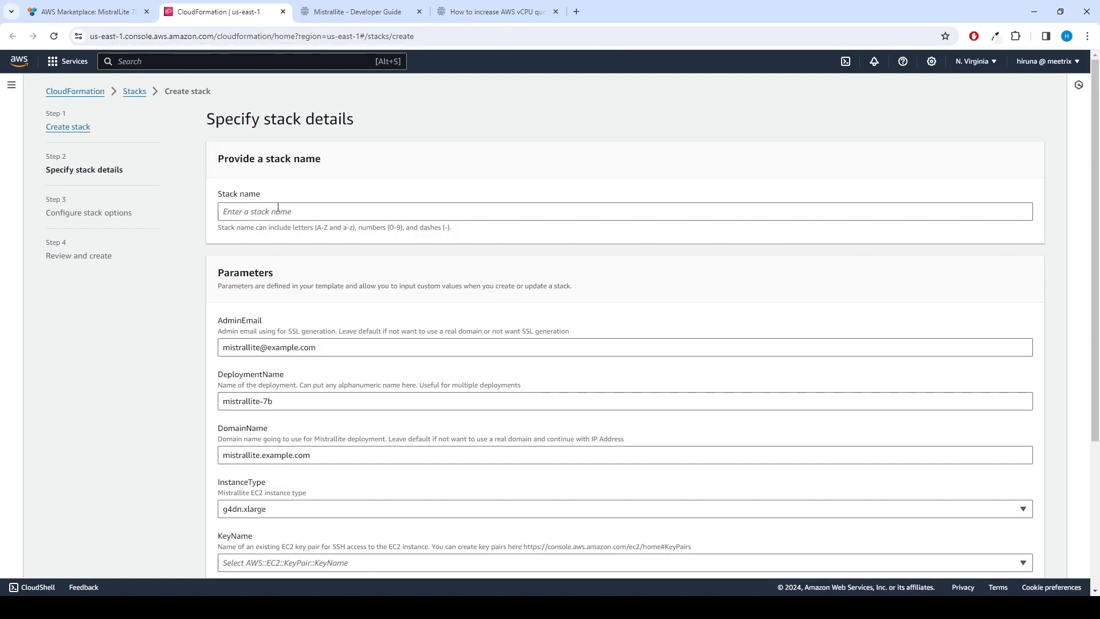
pyautogui.click(278, 211)
pyautogui.write('mistrallite-test')
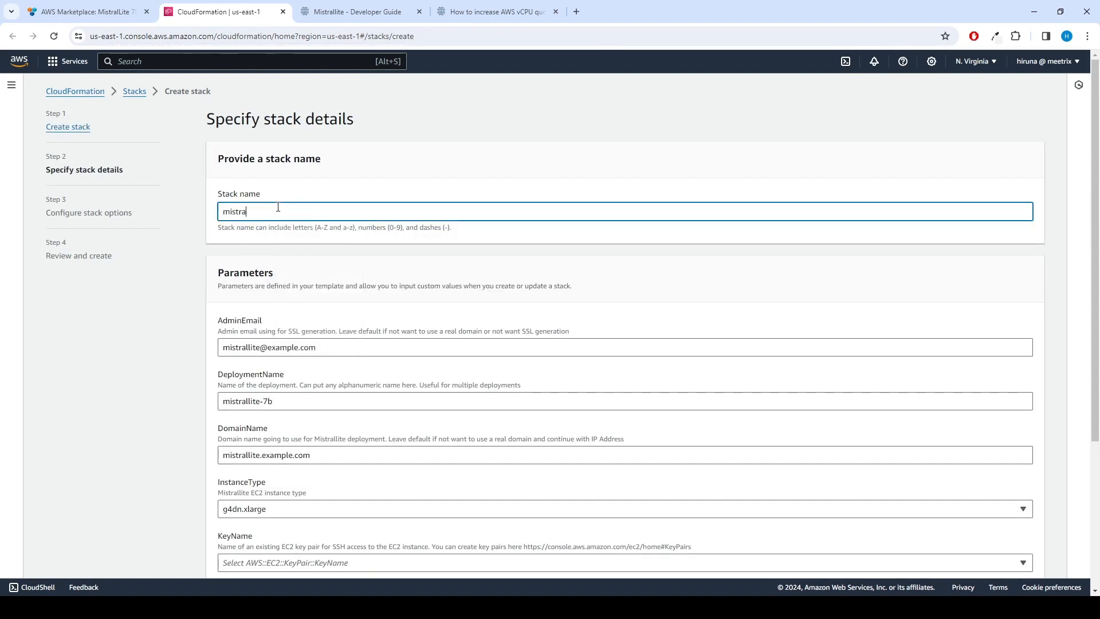
pyautogui.hotkey('ctrl', 'a')
pyautogui.hotkey('ctrl', 'c')
pyautogui.tripleClick(328, 352)
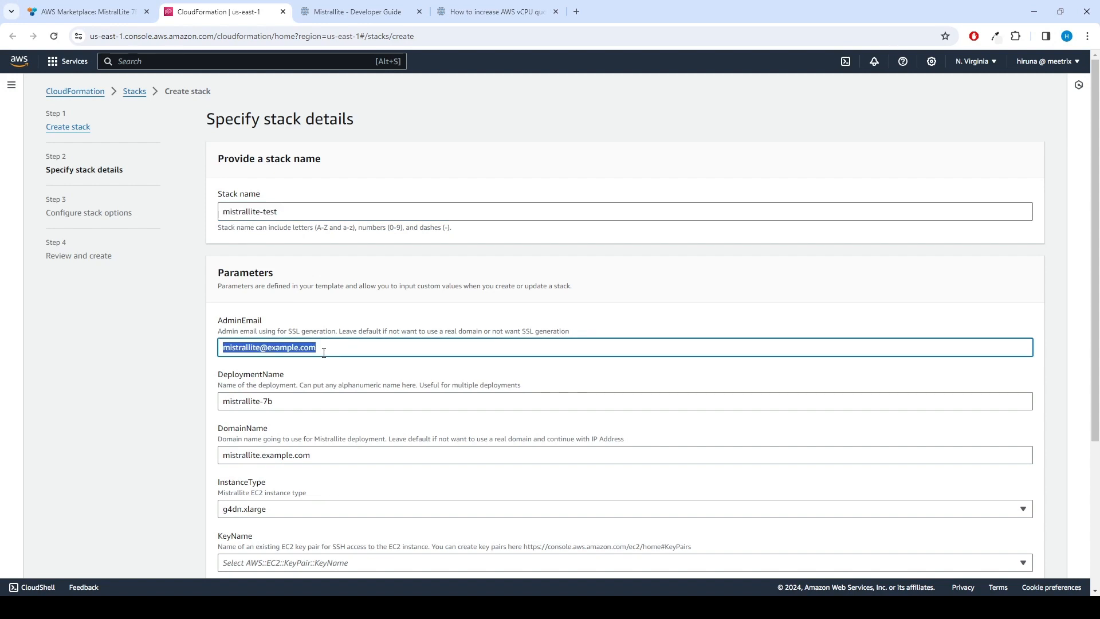
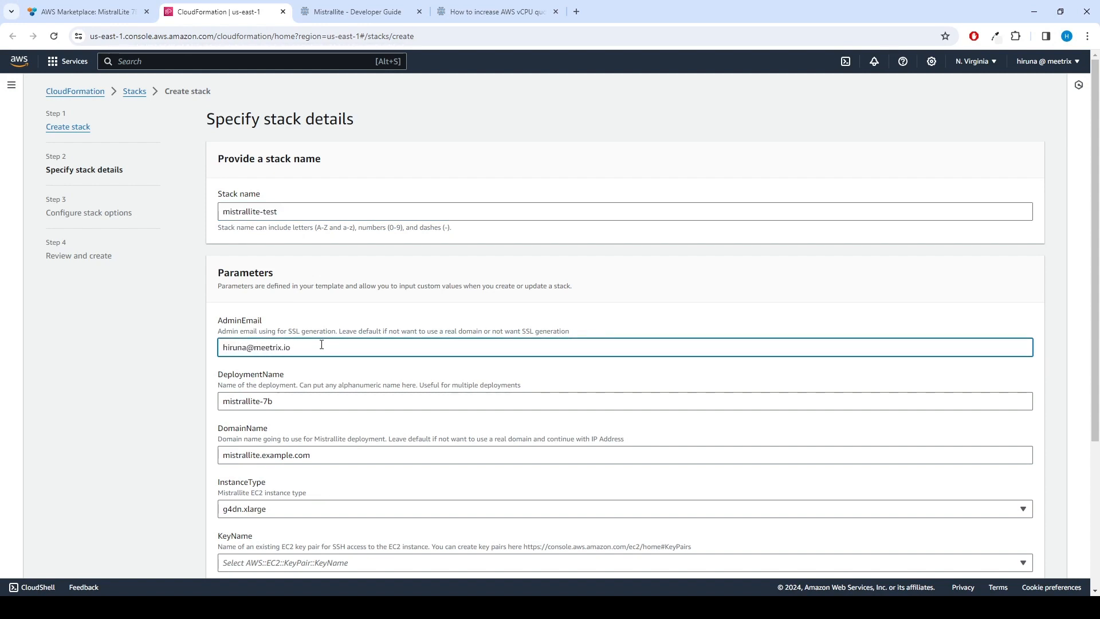
pyautogui.click(298, 404)
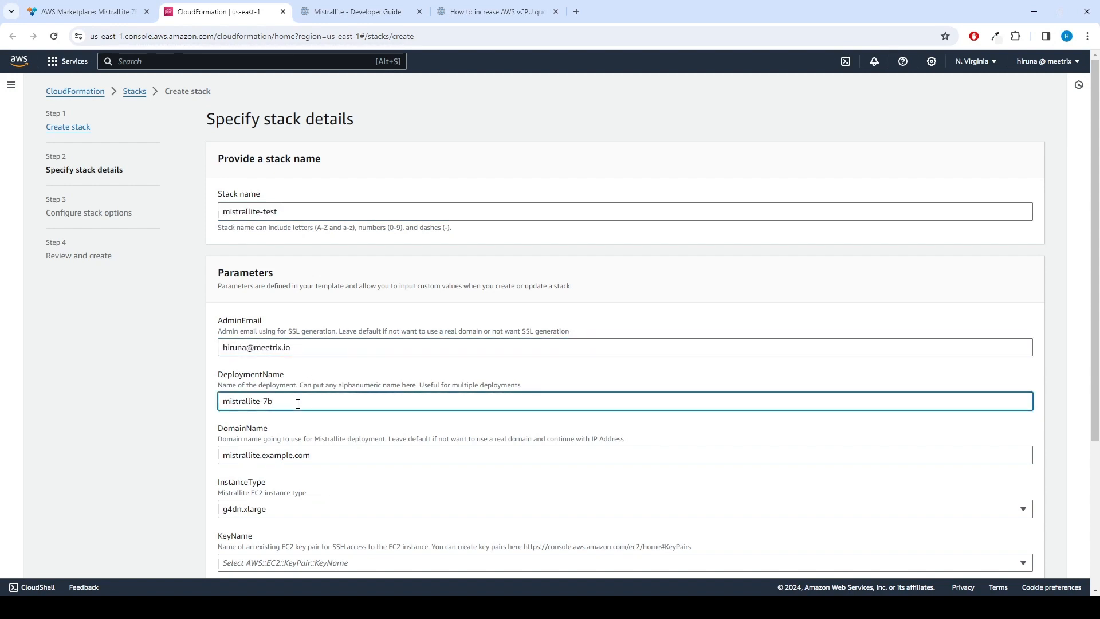
pyautogui.tripleClick(337, 454)
pyautogui.hotkey('ctrl', 'v')
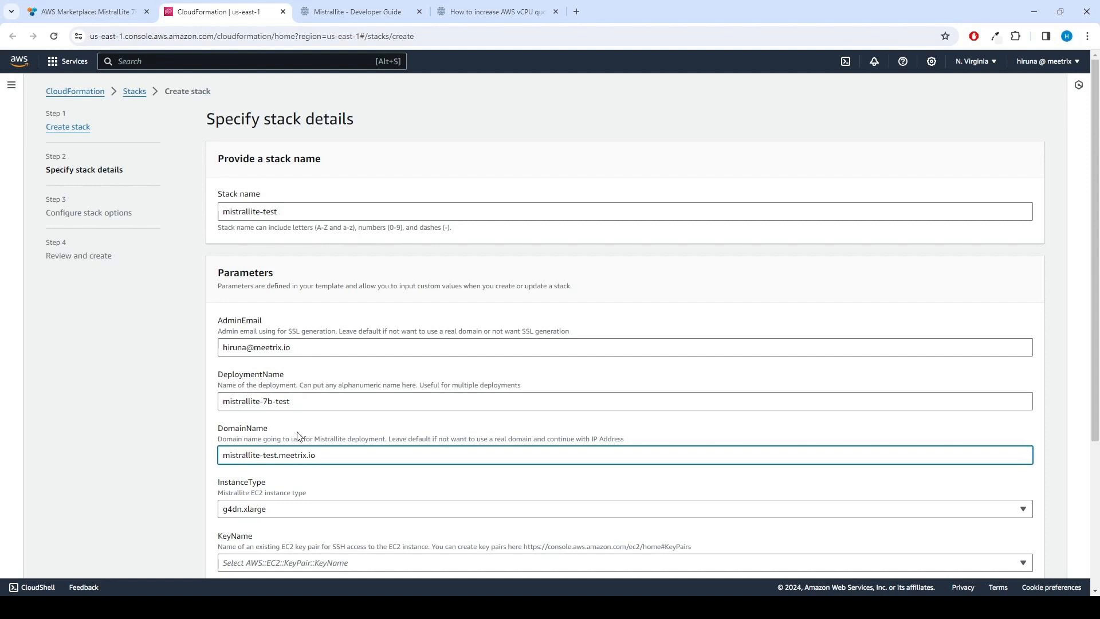
# Choose g4dn.xlarge, your own key pair, and SSH location 0.0.0.0/0, then continue to stack options
pyautogui.scroll(-2, 297, 437)
pyautogui.click(308, 395)
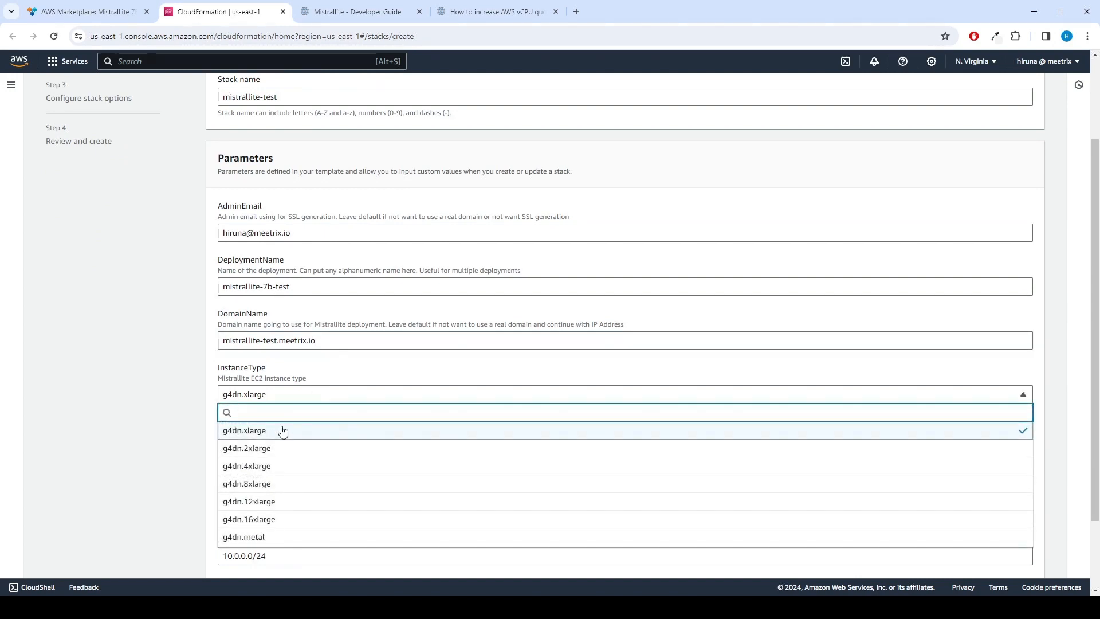
pyautogui.click(283, 431)
pyautogui.scroll(-2, 319, 351)
pyautogui.click(319, 355)
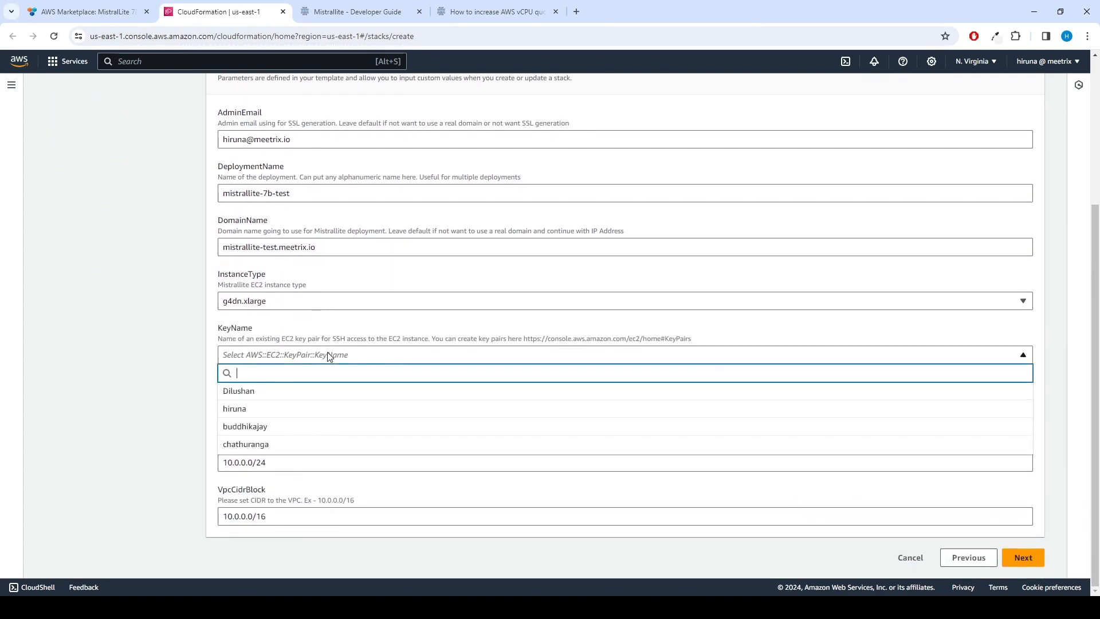
pyautogui.click(291, 413)
pyautogui.click(282, 414)
pyautogui.write('0')
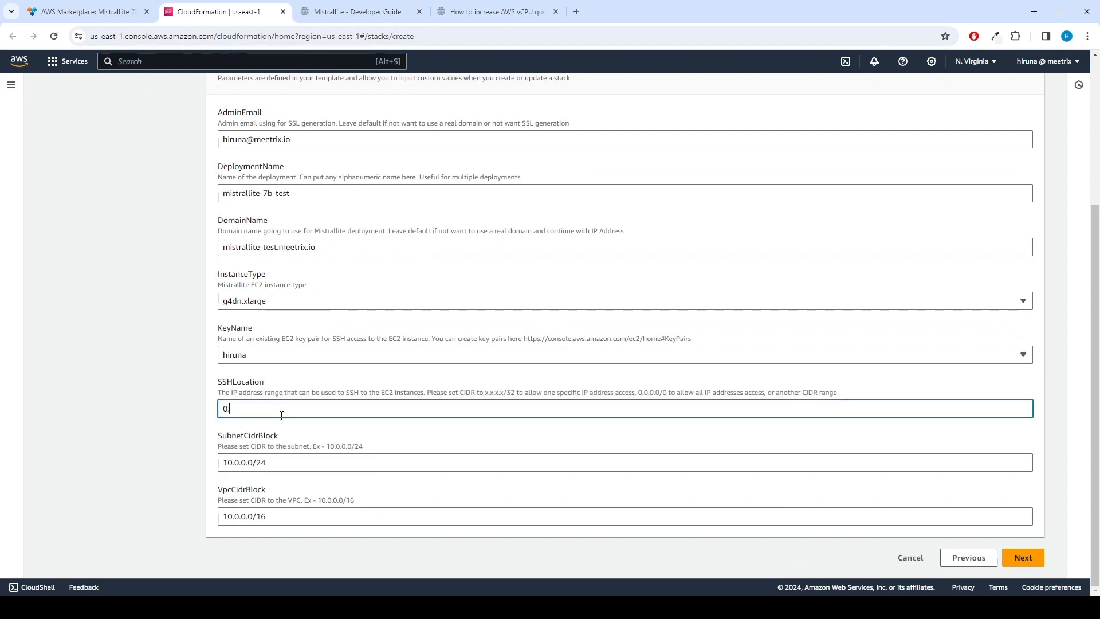
pyautogui.write('.0.0.0/0')
pyautogui.click(294, 462)
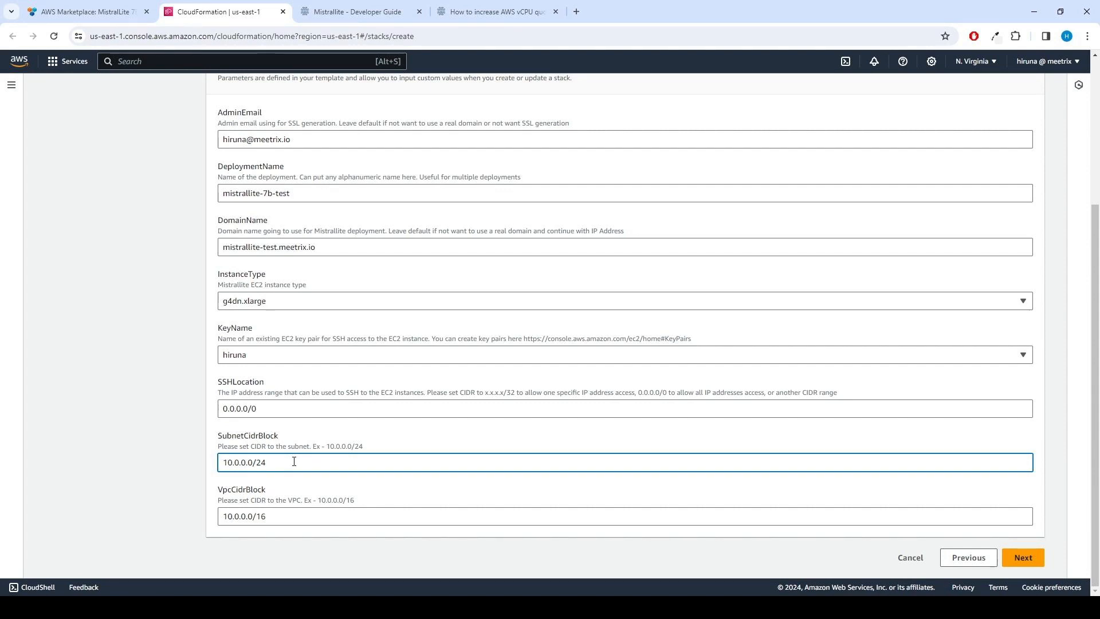
pyautogui.click(299, 520)
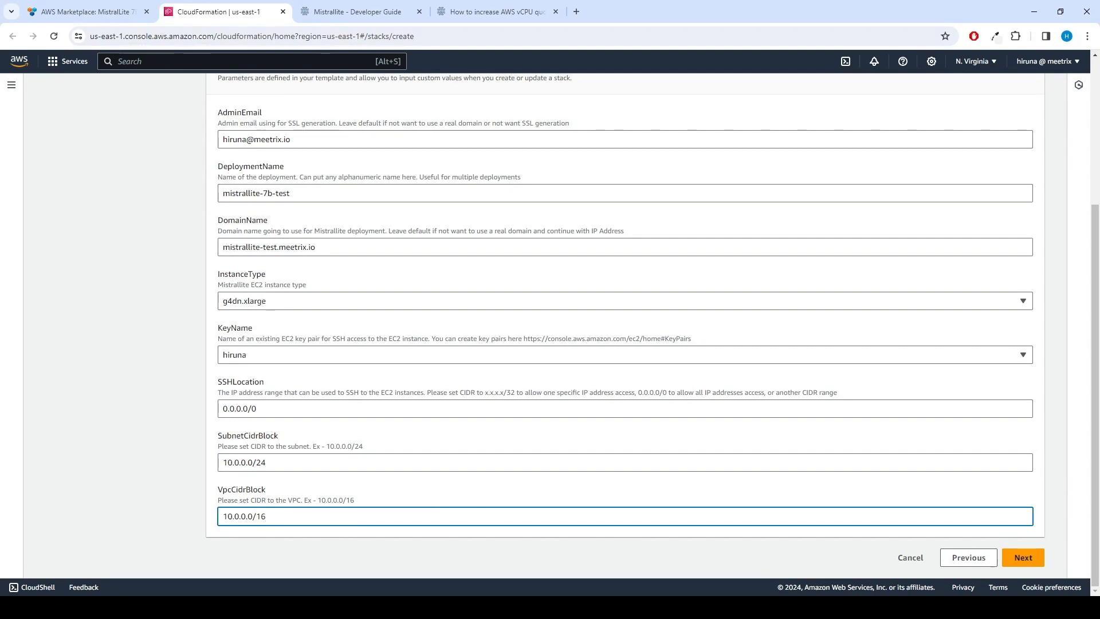
pyautogui.click(1020, 560)
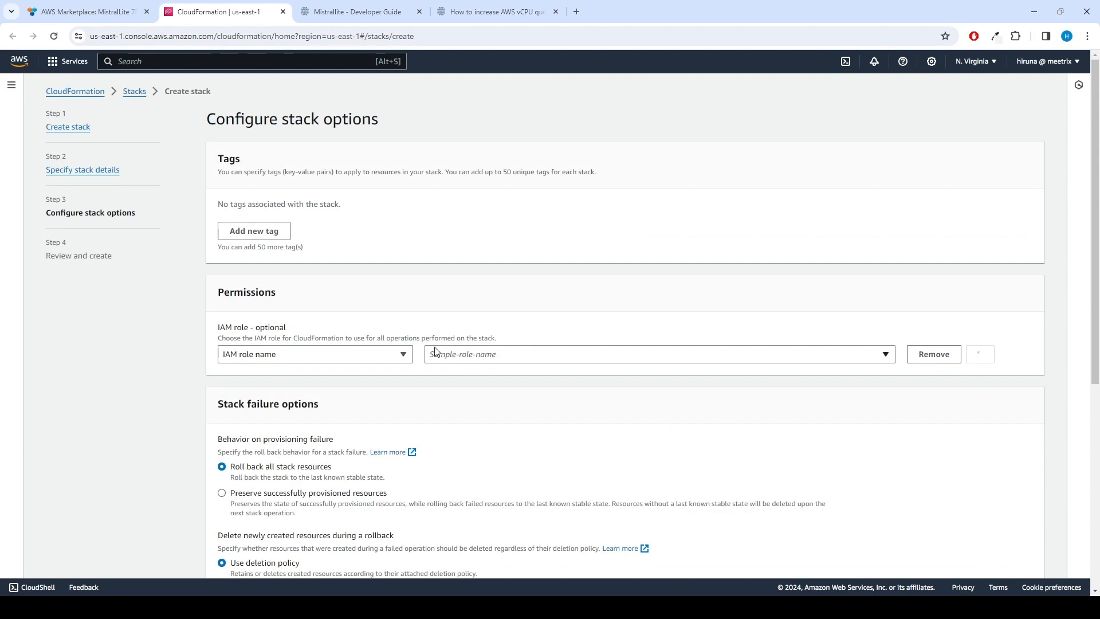
# Leave stack options at defaults (no tags, roll back on failure) and continue to review
pyautogui.scroll(-2, 426, 331)
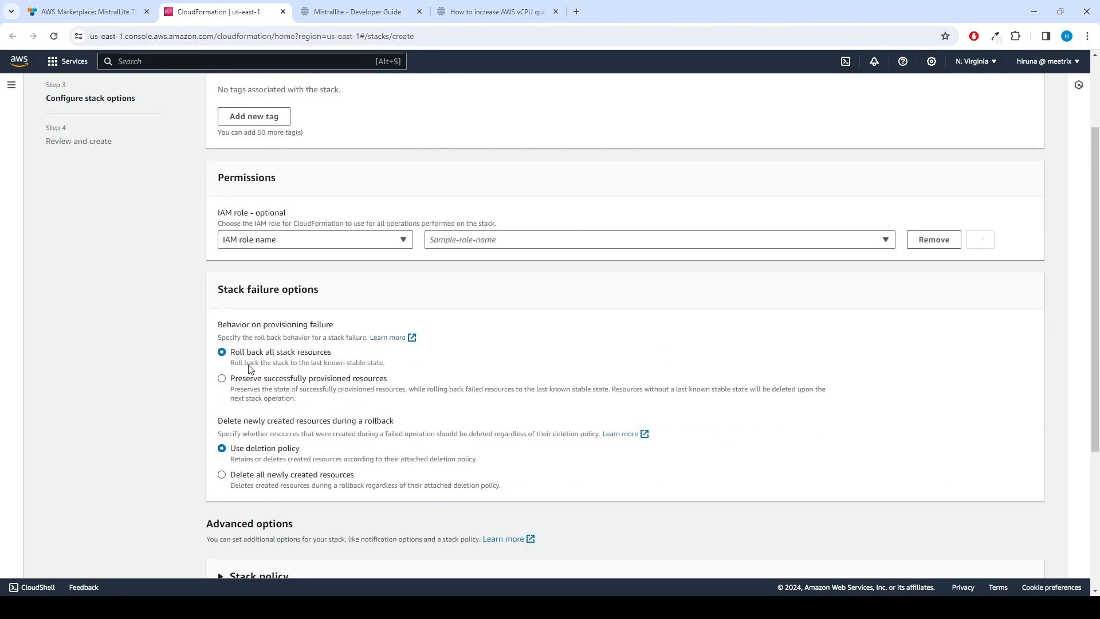
pyautogui.scroll(-3, 627, 395)
pyautogui.scroll(-2, 824, 378)
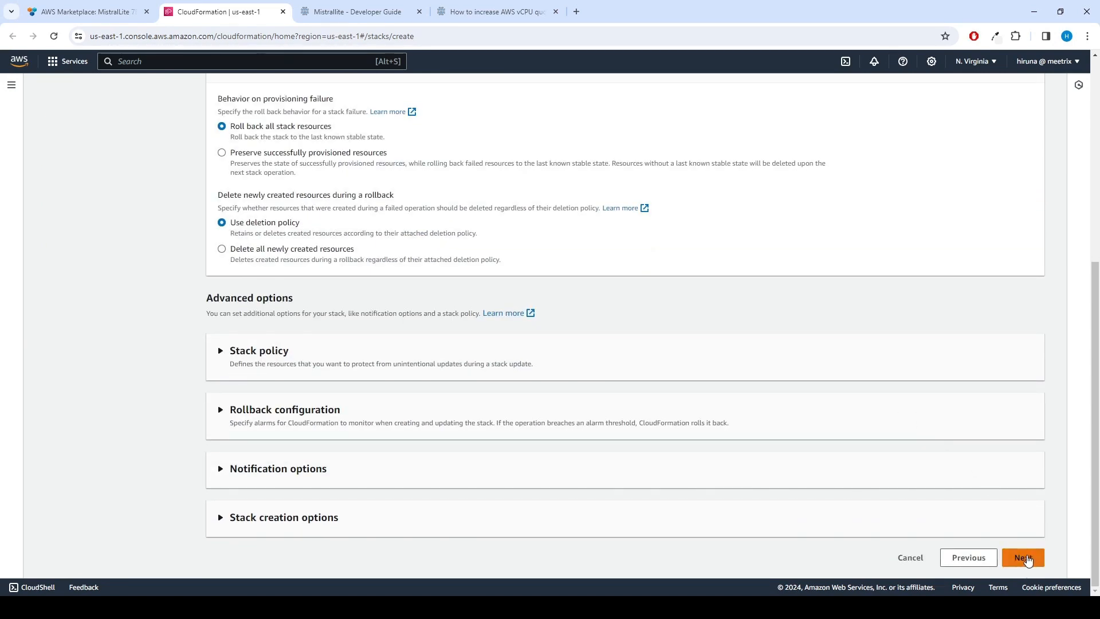
pyautogui.click(1024, 557)
# Acknowledge possible IAM resource creation and submit the mistrallite-test stack
pyautogui.scroll(-5, 852, 356)
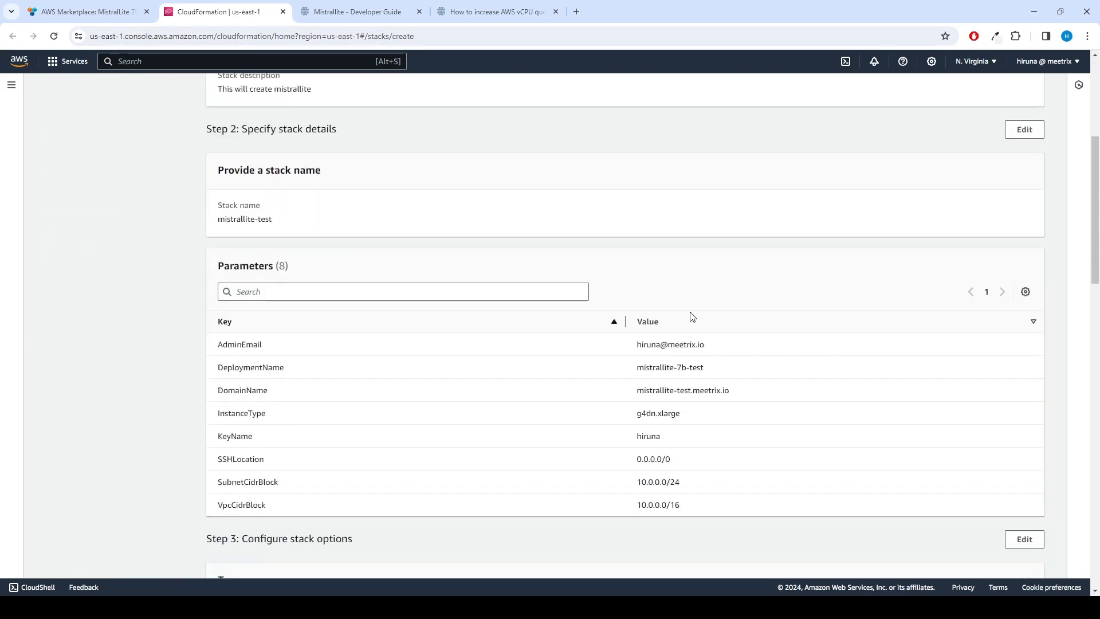
pyautogui.scroll(-15, 707, 491)
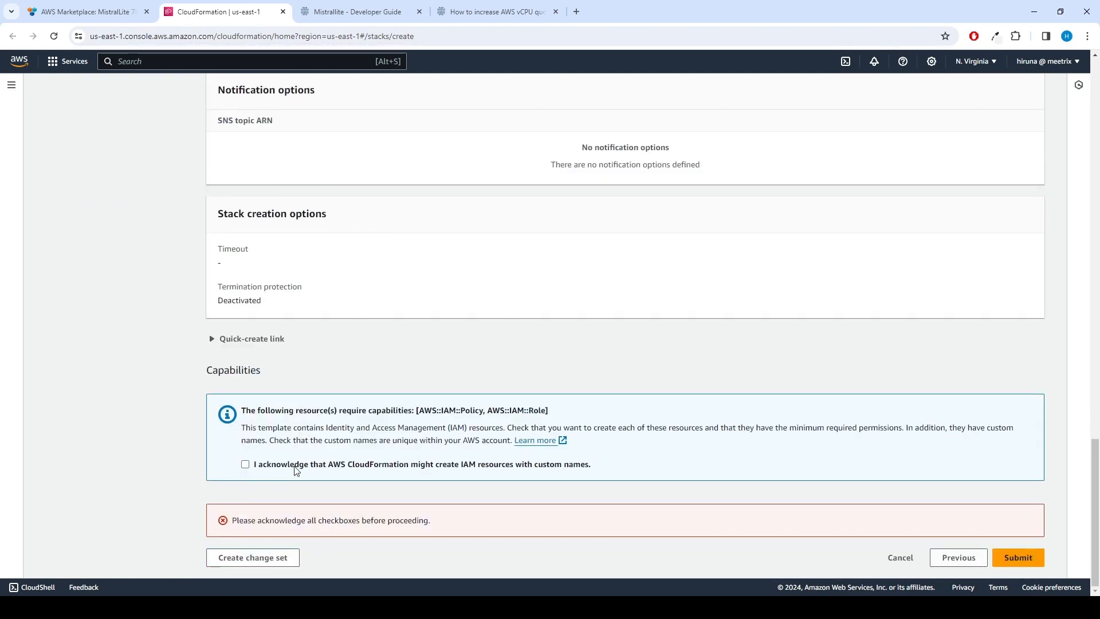
pyautogui.click(247, 466)
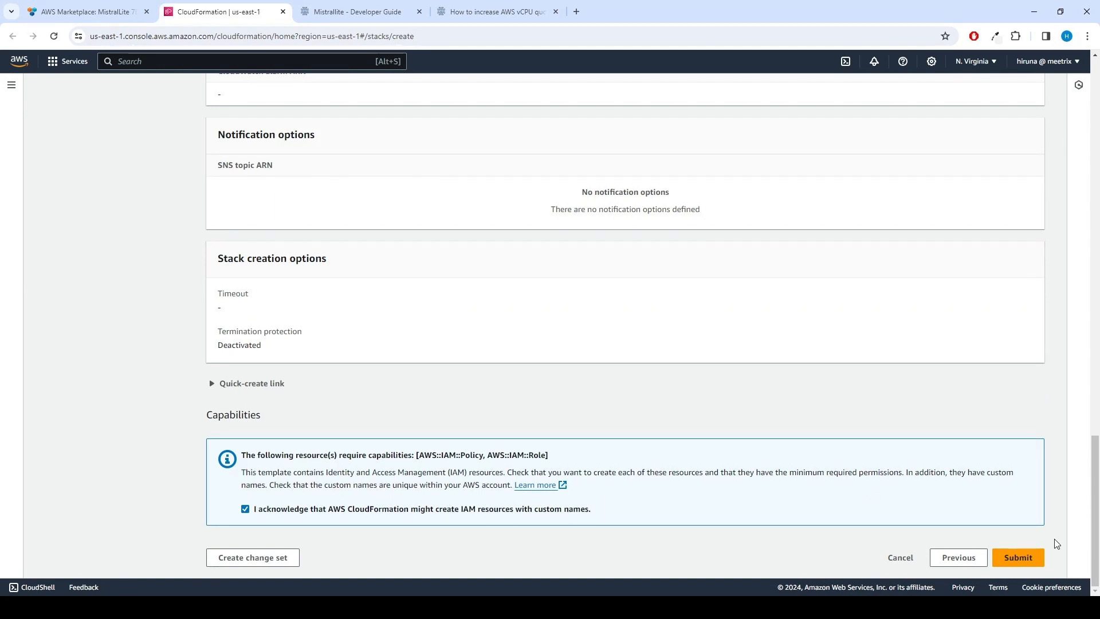
pyautogui.click(1027, 562)
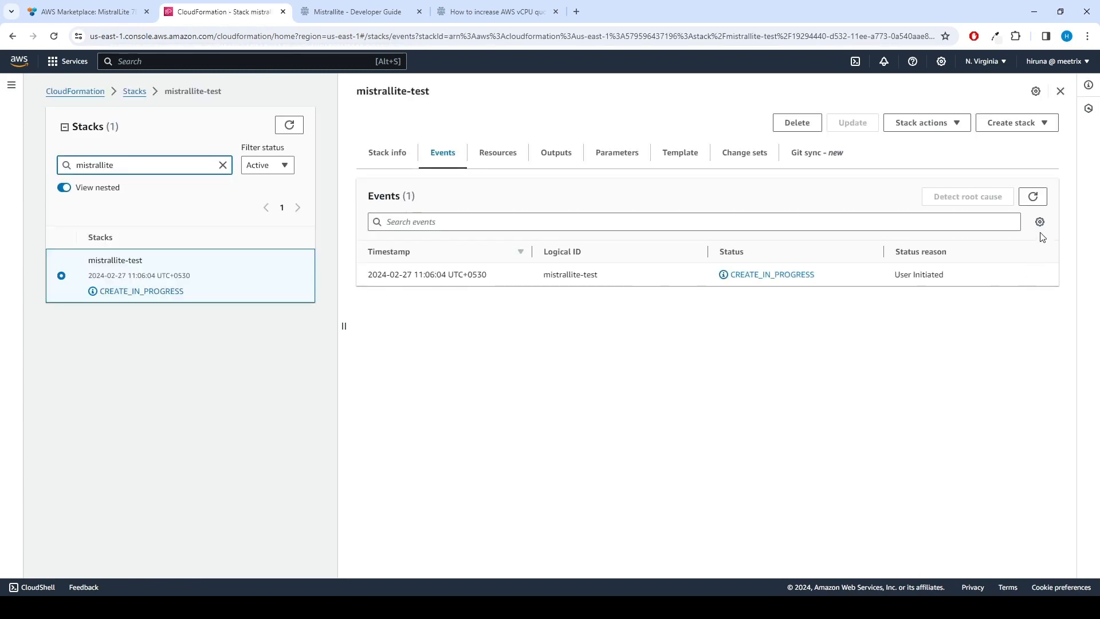
# Refresh events until CREATE_COMPLETE, then copy PublicIp 54.146.127.230 from the Outputs
pyautogui.click(1033, 197)
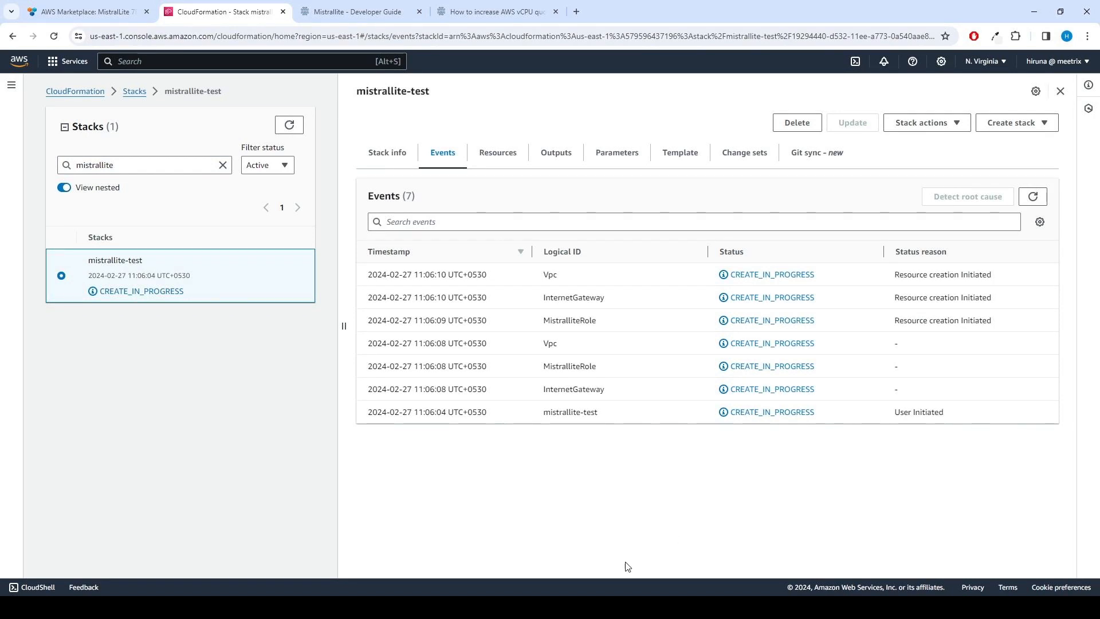
pyautogui.click(1032, 201)
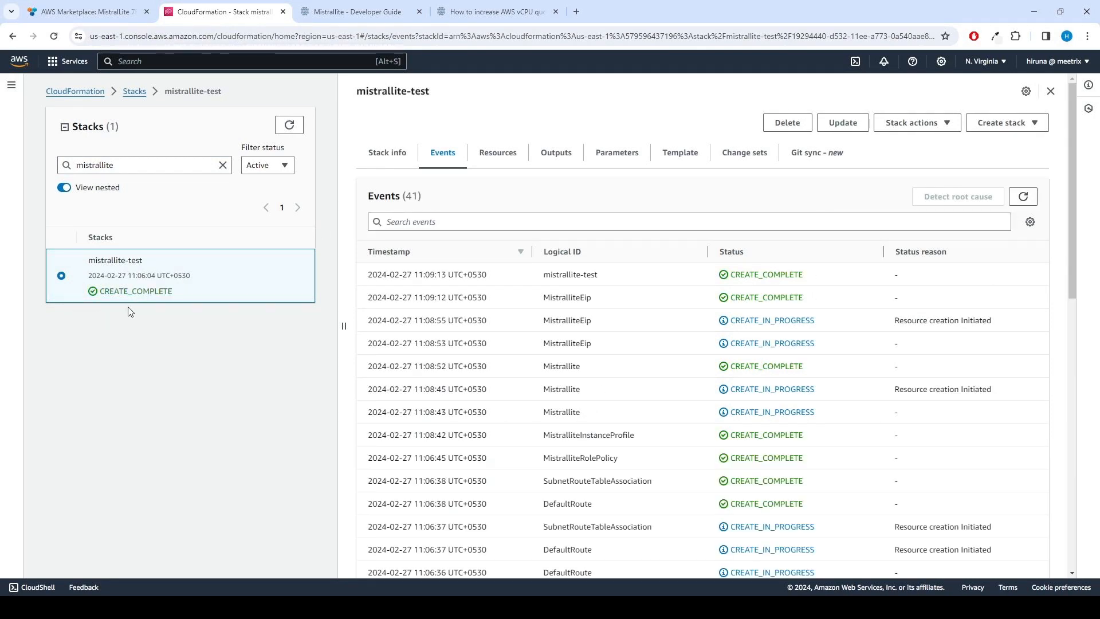
pyautogui.click(544, 157)
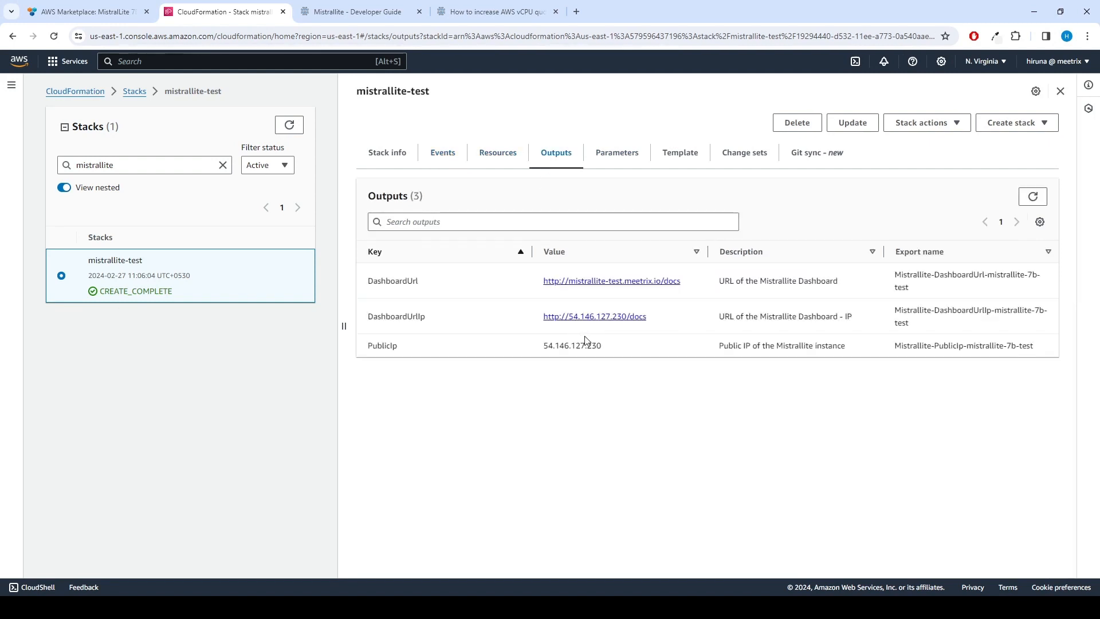
pyautogui.moveTo(602, 346); pyautogui.dragTo(545, 345)
pyautogui.rightClick(565, 350)
pyautogui.click(605, 366)
pyautogui.click(178, 57)
# Open Route 53 in a new tab and go to the meetrix.io hosted zone
pyautogui.write('route 53')
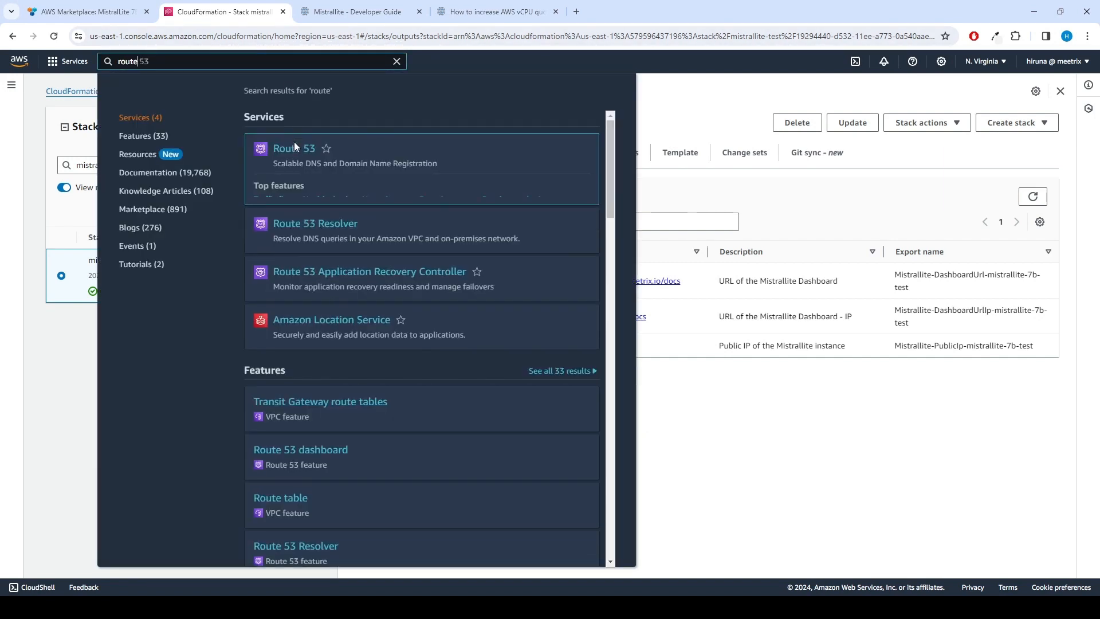
pyautogui.rightClick(295, 147)
pyautogui.click(352, 160)
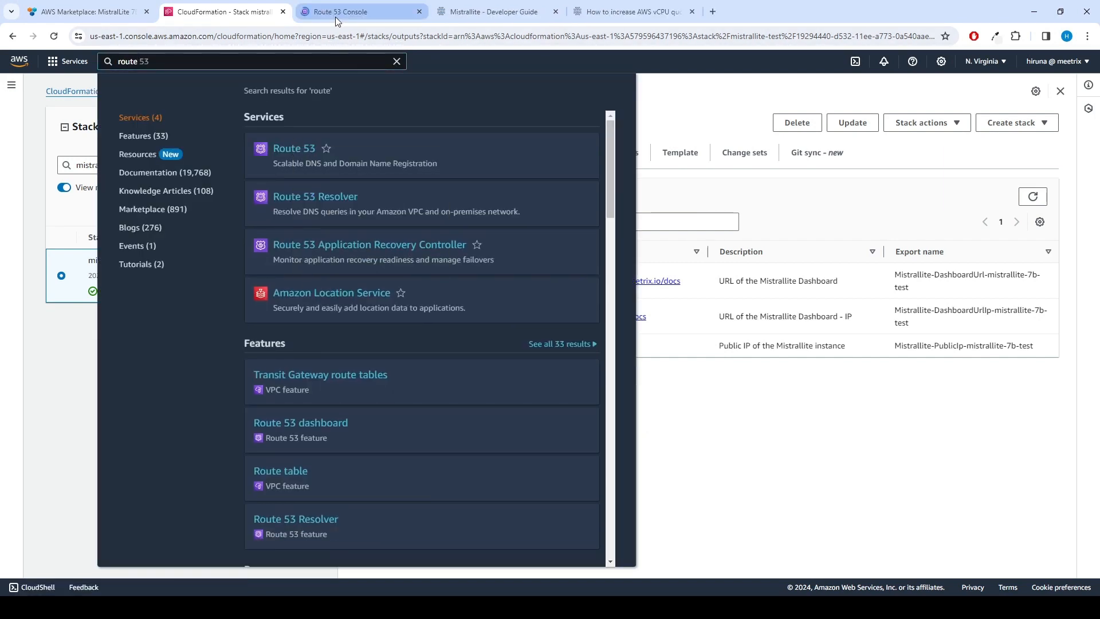
pyautogui.click(335, 14)
pyautogui.click(295, 204)
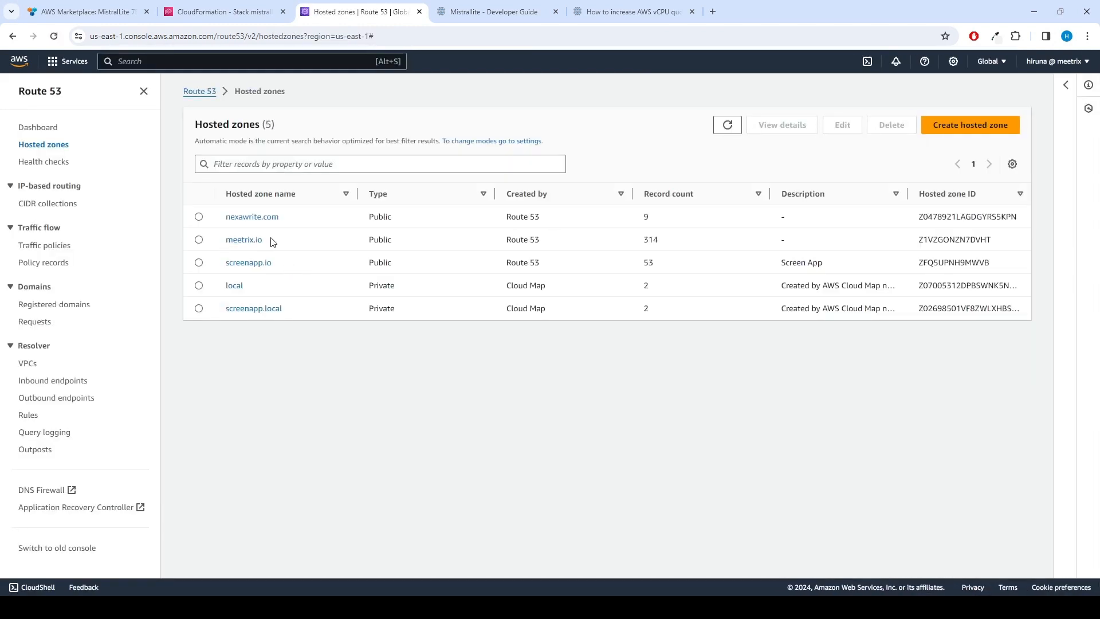
pyautogui.click(230, 240)
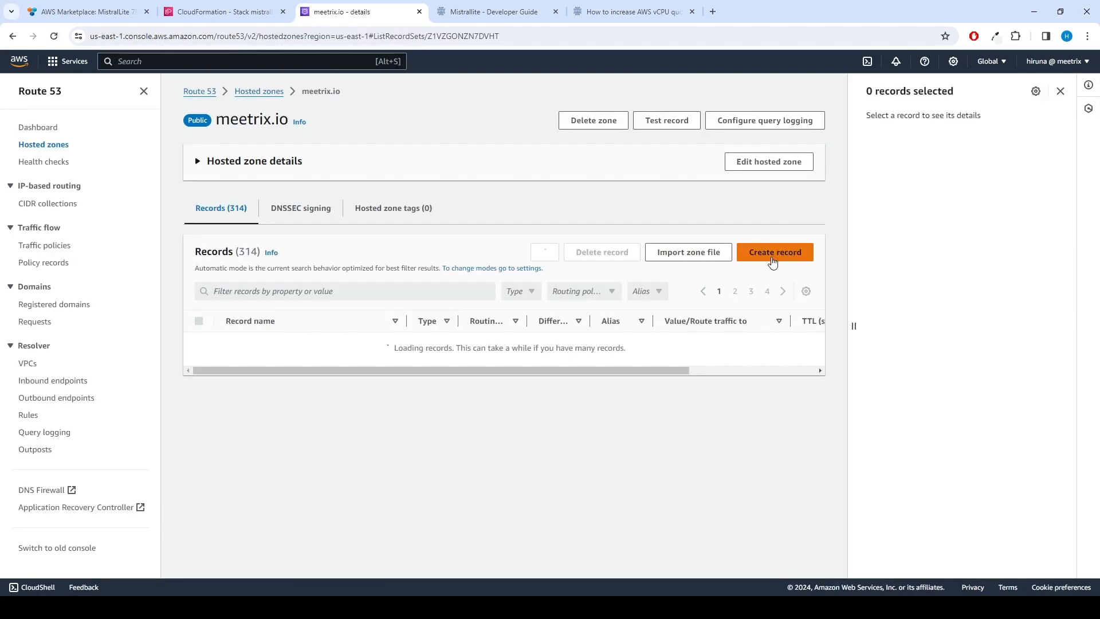
# Create A record mistrallite-test.meetrix.io with value 54.146.127.230, then return to the CloudFormation outputs
pyautogui.click(773, 253)
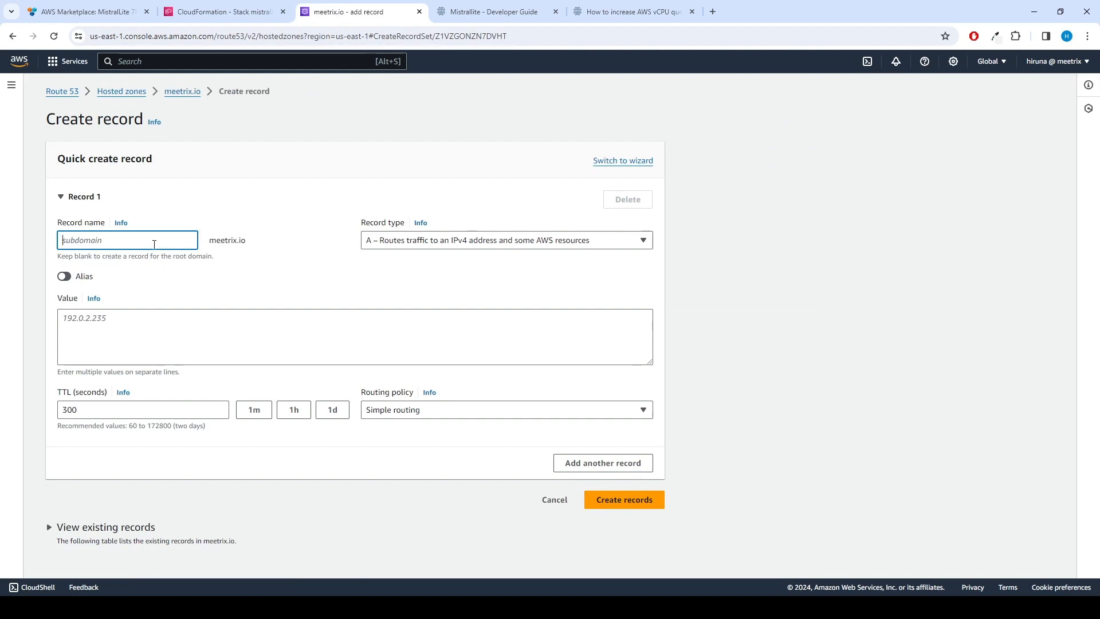
pyautogui.write('mistrallite-test')
pyautogui.click(150, 336)
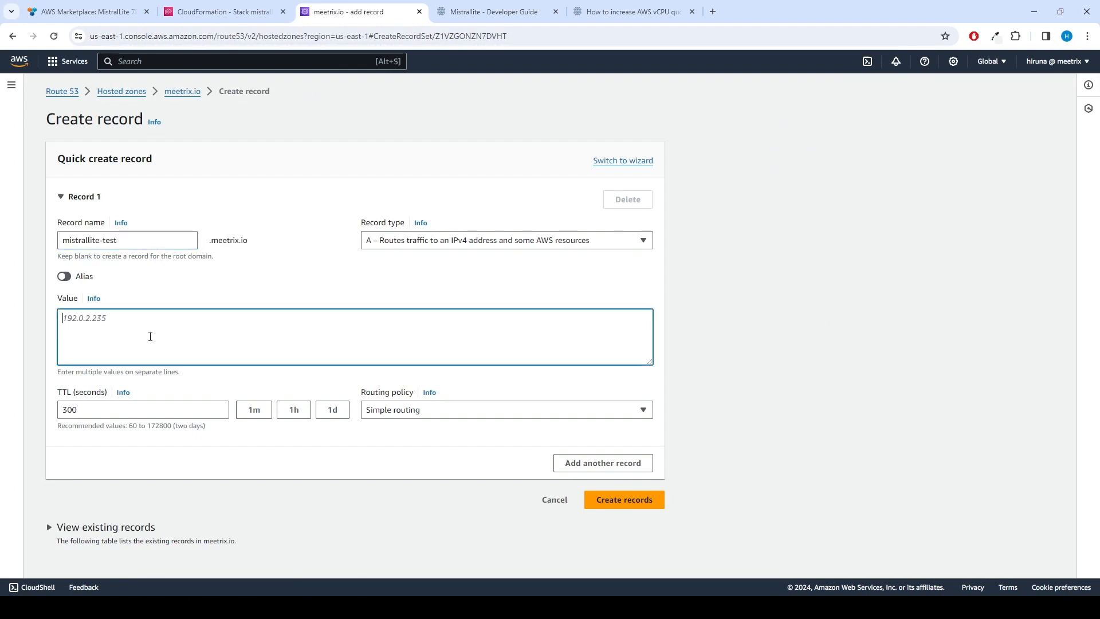
pyautogui.hotkey('ctrl', 'v')
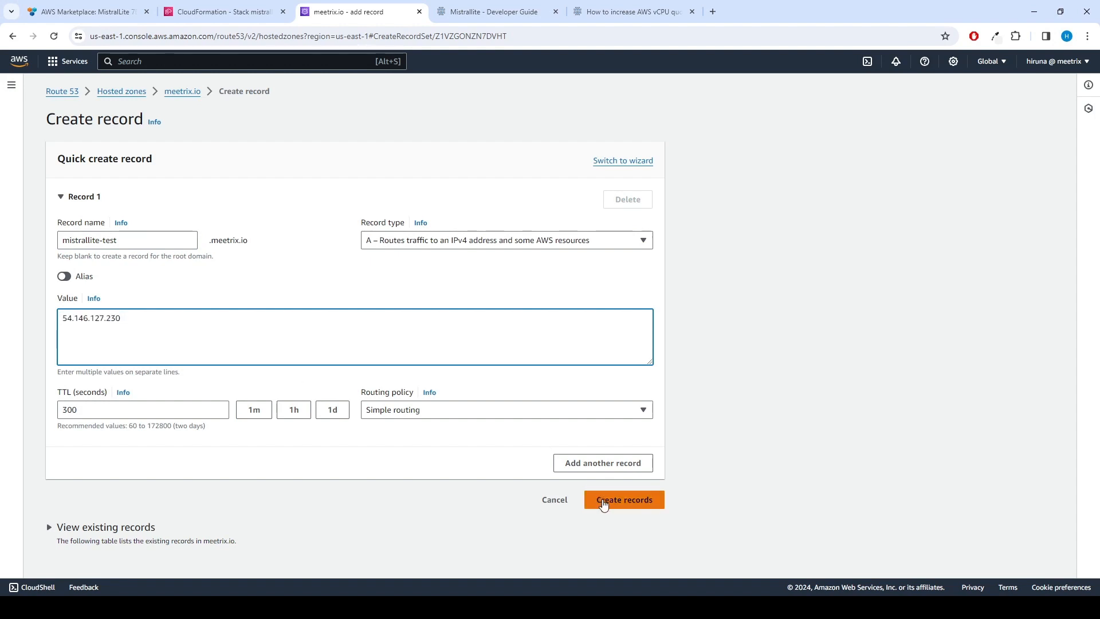
pyautogui.click(602, 504)
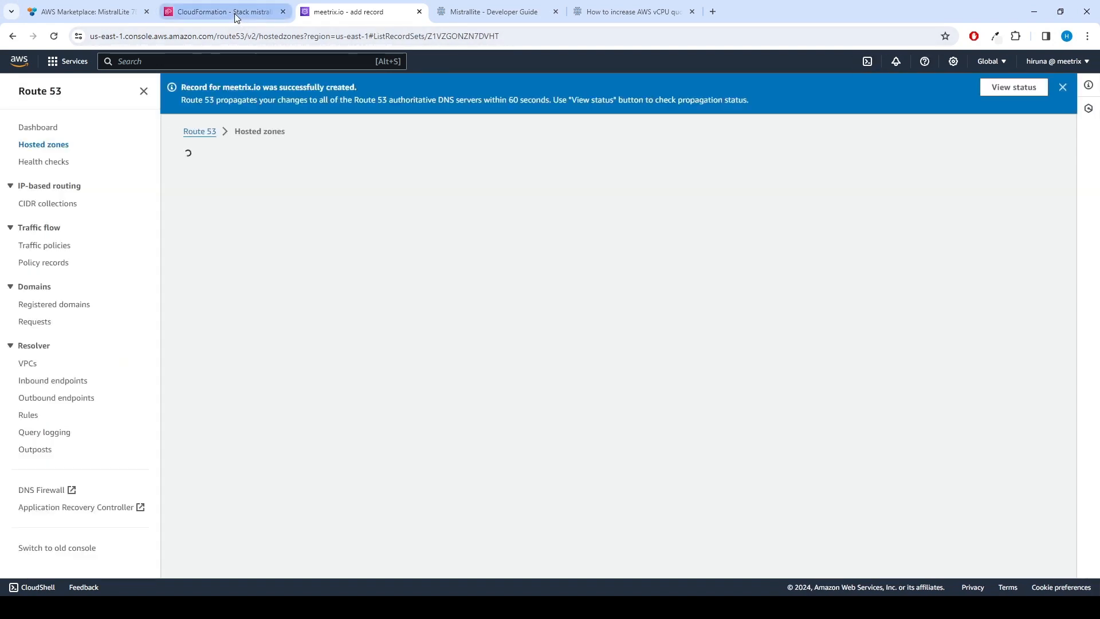
pyautogui.click(235, 13)
pyautogui.click(692, 107)
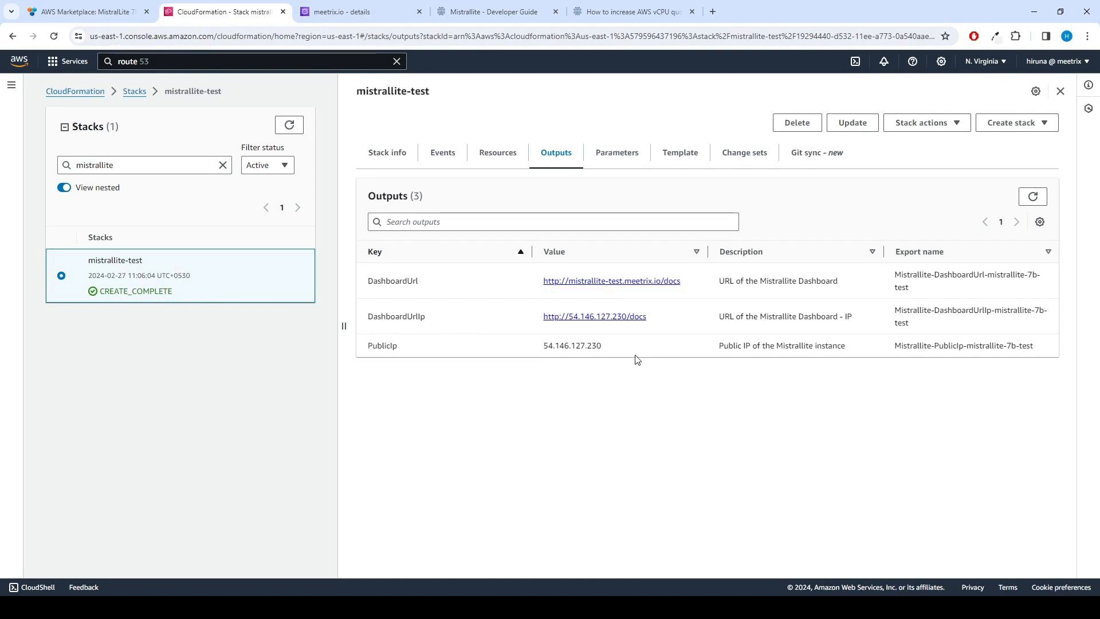
# Copy PublicIp 54.146.127.230 from the Outputs again and switch to the Ubuntu terminal
pyautogui.moveTo(616, 350); pyautogui.dragTo(552, 346)
pyautogui.rightClick(545, 346)
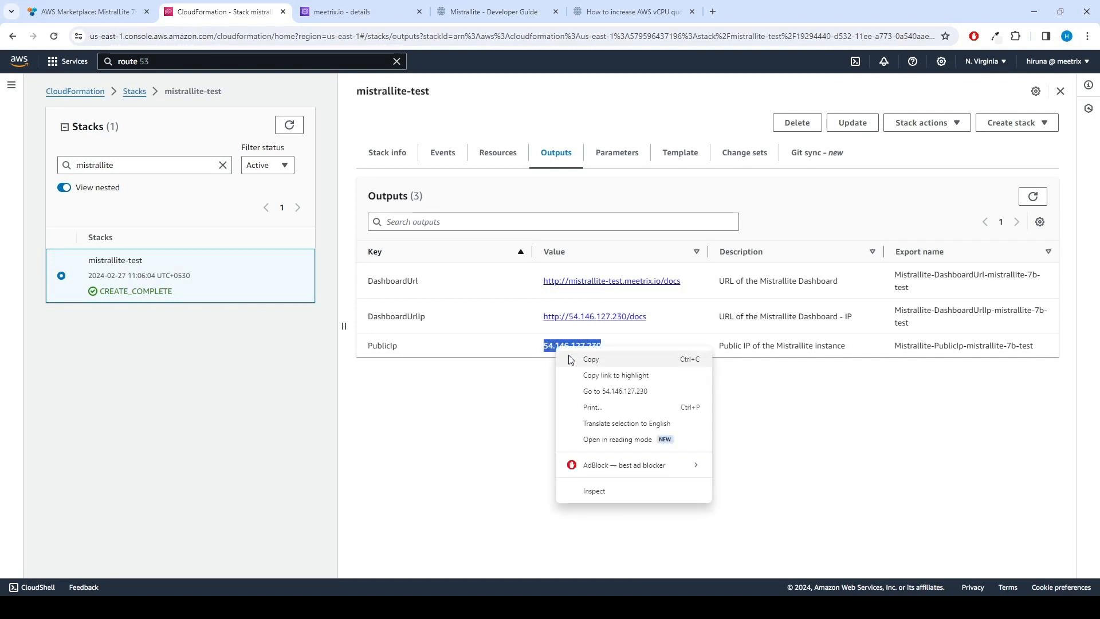
pyautogui.click(567, 356)
pyautogui.hotkey('alt', 'Tab')
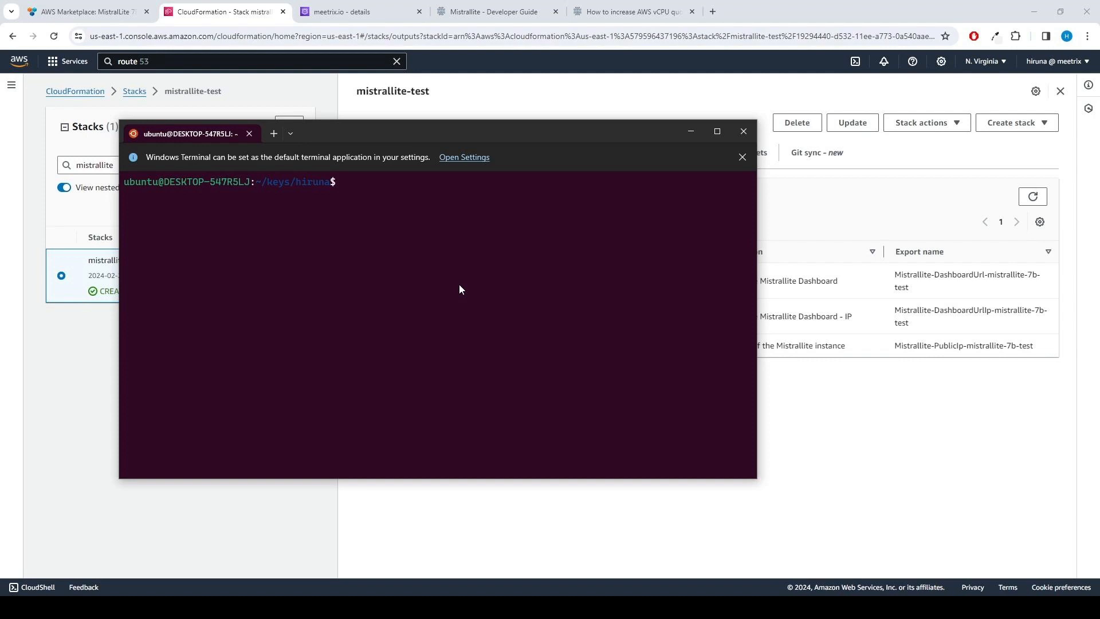
# SSH into 54.146.127.230 as ubuntu with the .pem key, accepting the host key with 'yes'
pyautogui.write('ssh -i hiruna.p')
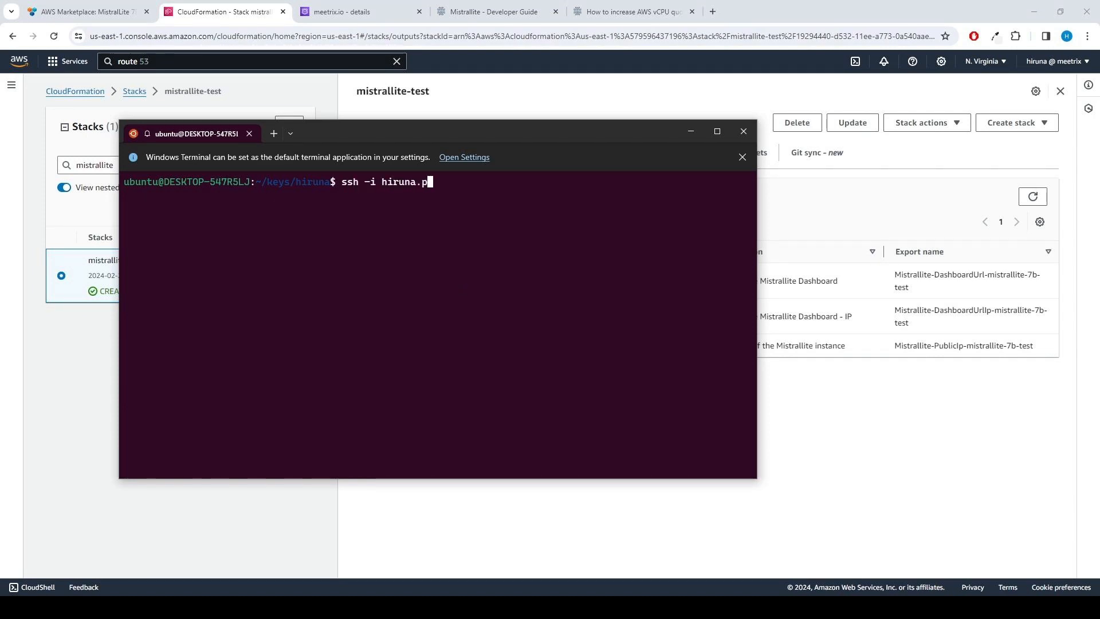
pyautogui.write('em ubuntu@')
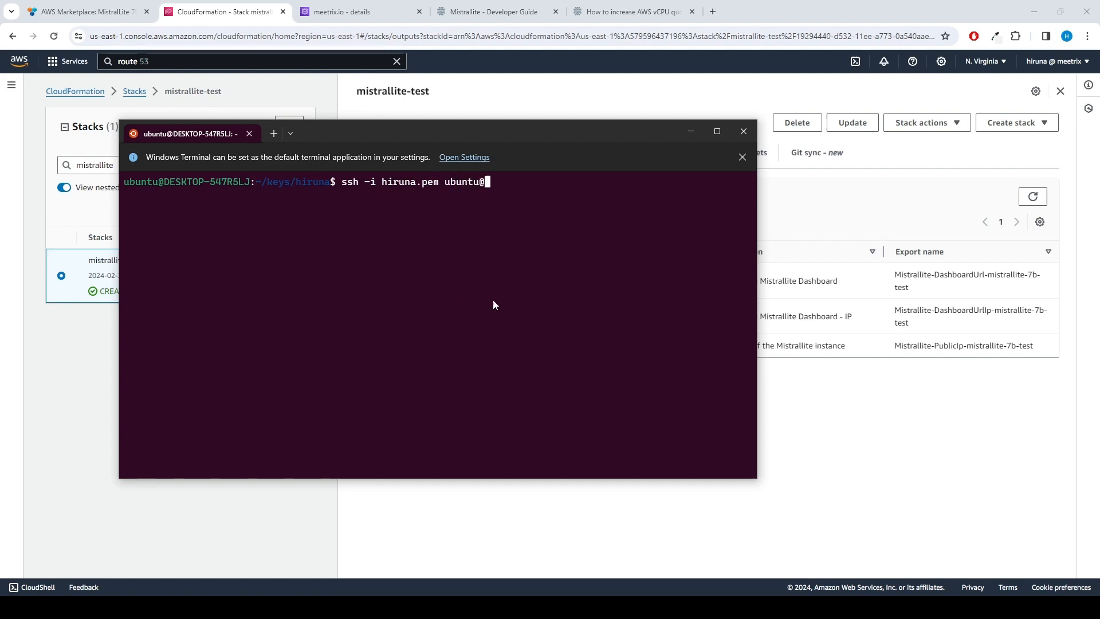
pyautogui.hotkey('ctrl', 'v')
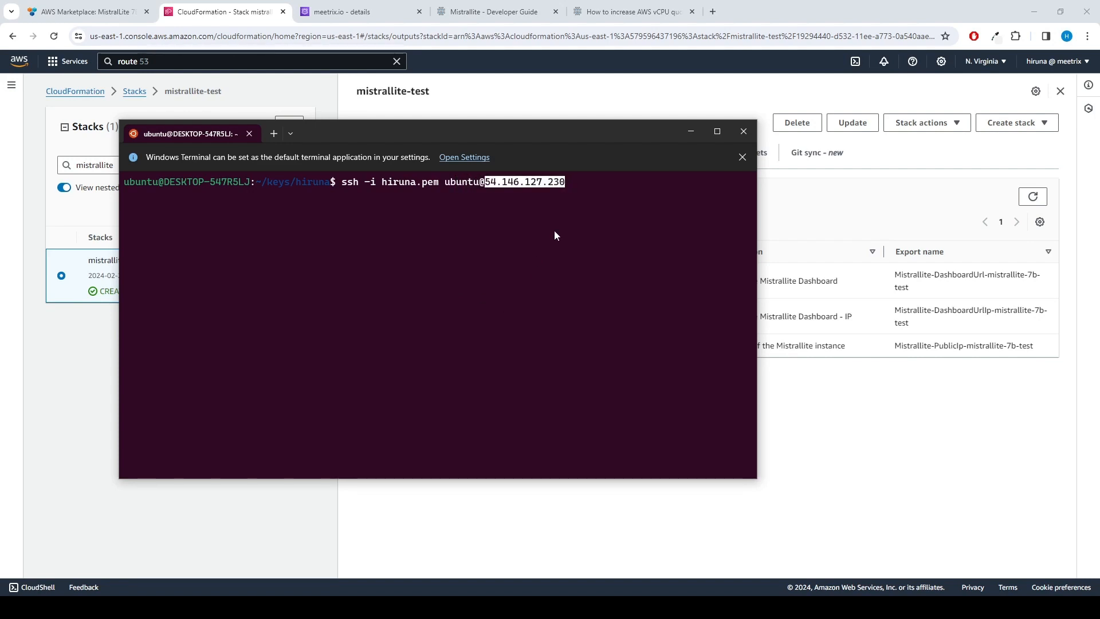
pyautogui.press('Return')
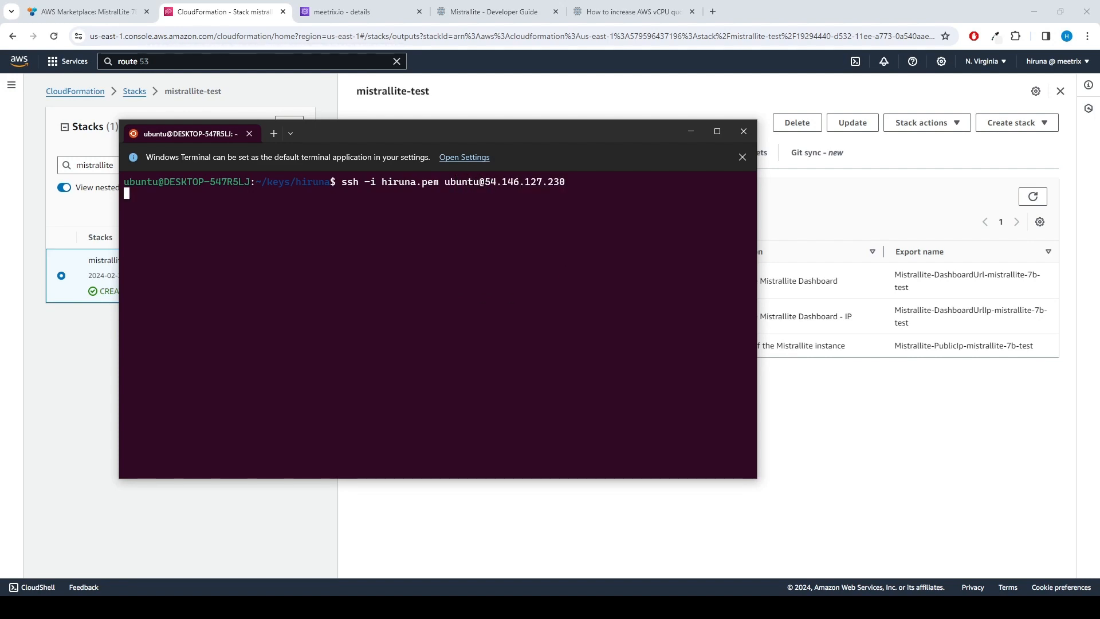
pyautogui.write('yes')
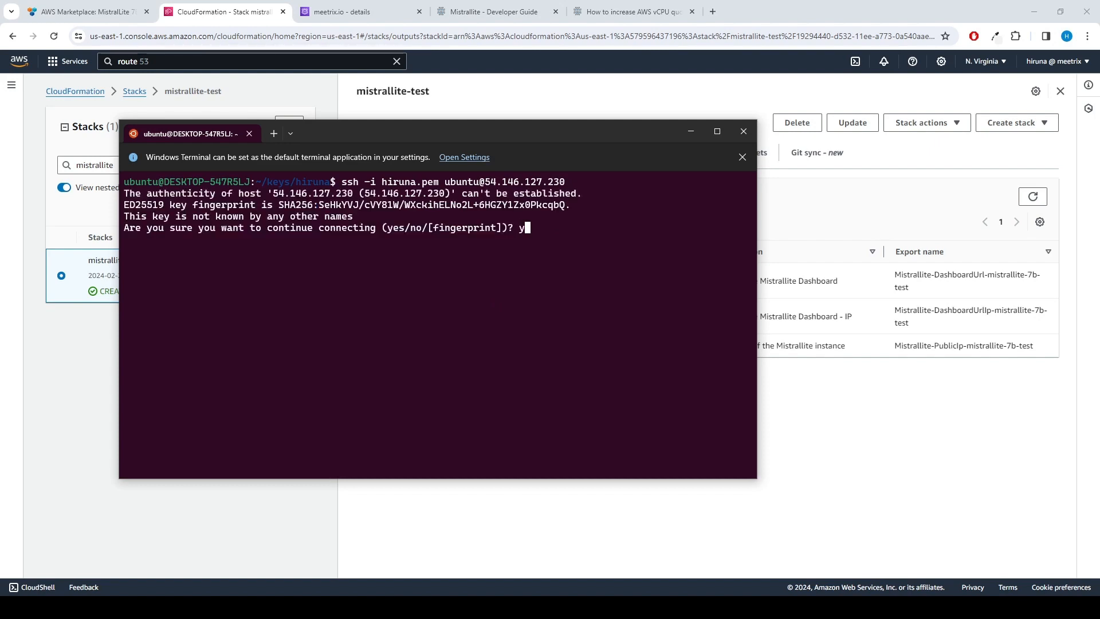
pyautogui.press('Return')
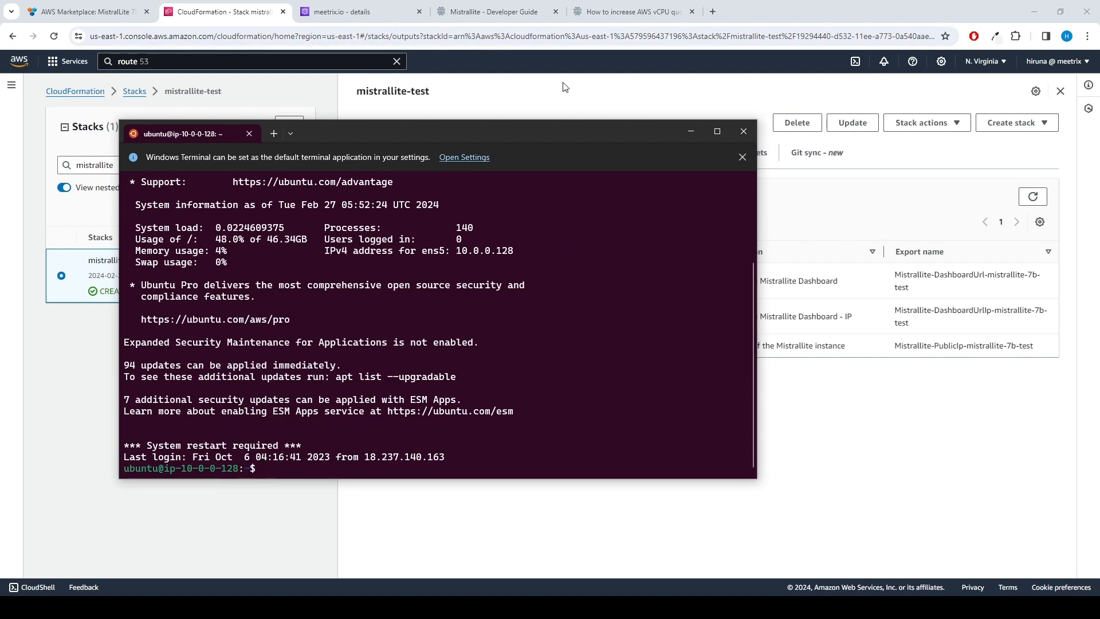
pyautogui.click(499, 14)
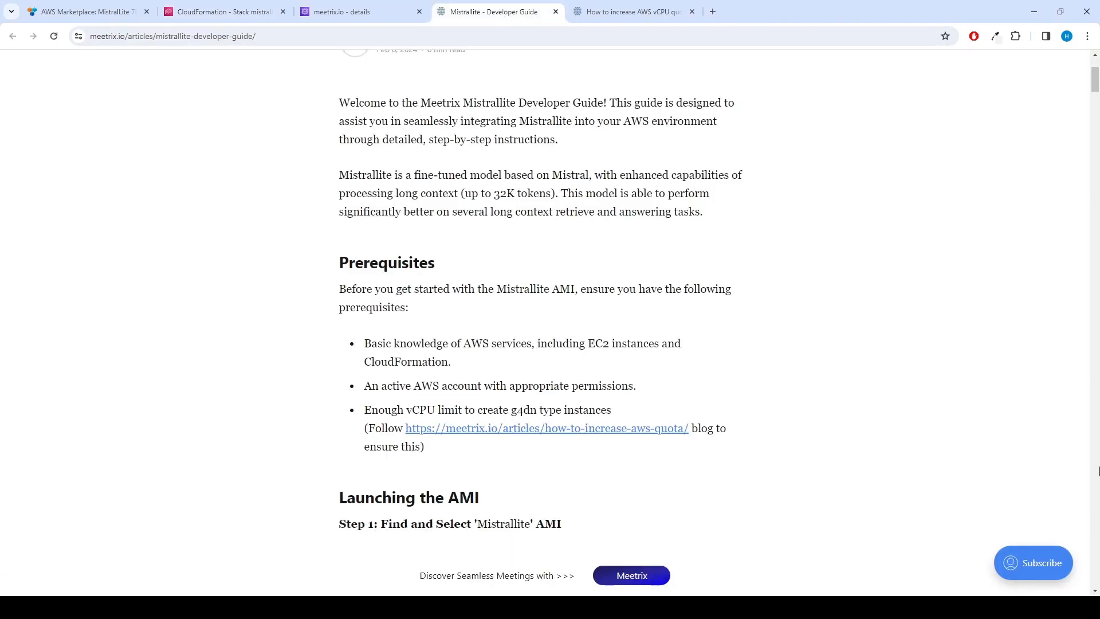
# In the guide's Step3: Generate SSL, select the sudo /root/certificate_generate_standalone.sh command
pyautogui.moveTo(1095, 83); pyautogui.dragTo(1096, 280)
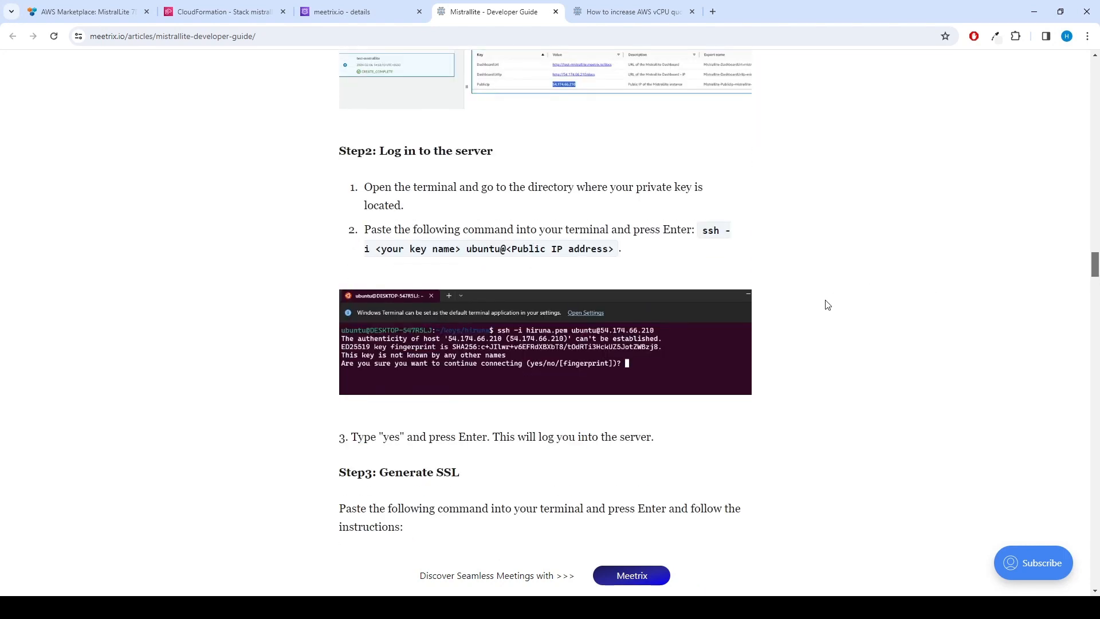
pyautogui.scroll(-2, 787, 401)
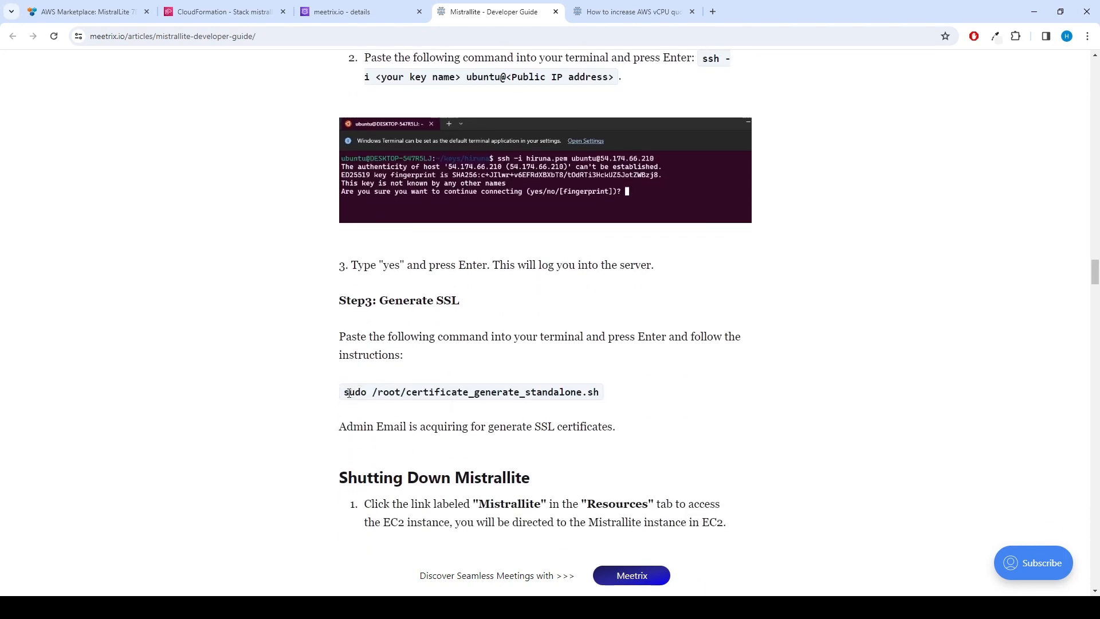
pyautogui.moveTo(347, 391); pyautogui.dragTo(600, 395)
pyautogui.hotkey('ctrl', 'c')
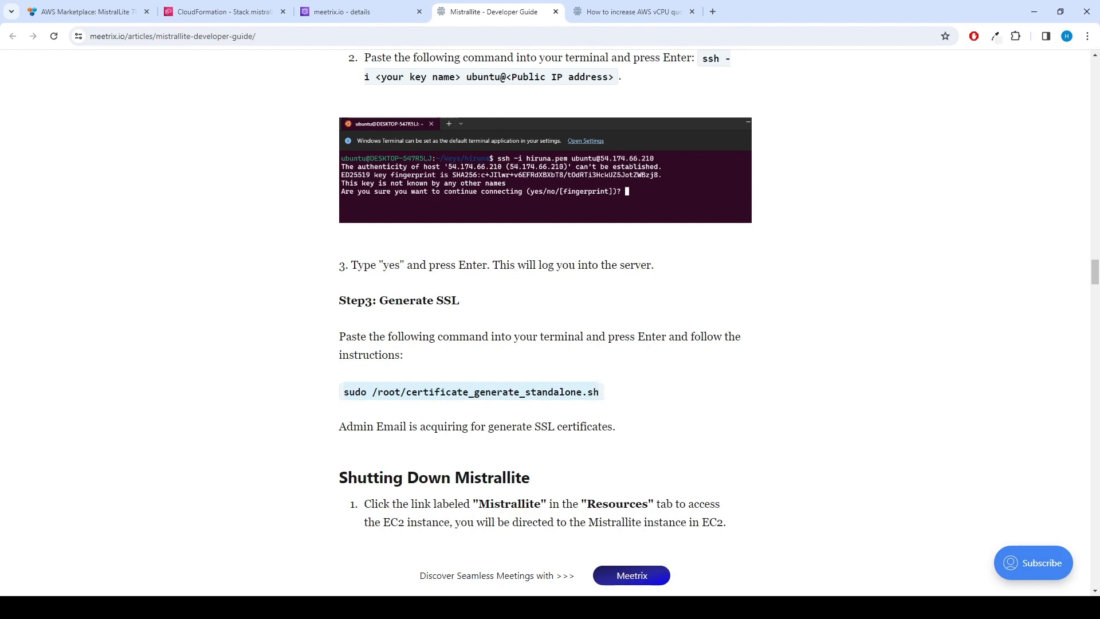
pyautogui.hotkey('alt', 'Tab')
# Run sudo /root/certificate_generate_standalone.sh and choose option 1 to reinstall the existing certificate
pyautogui.hotkey('ctrl', 'v')
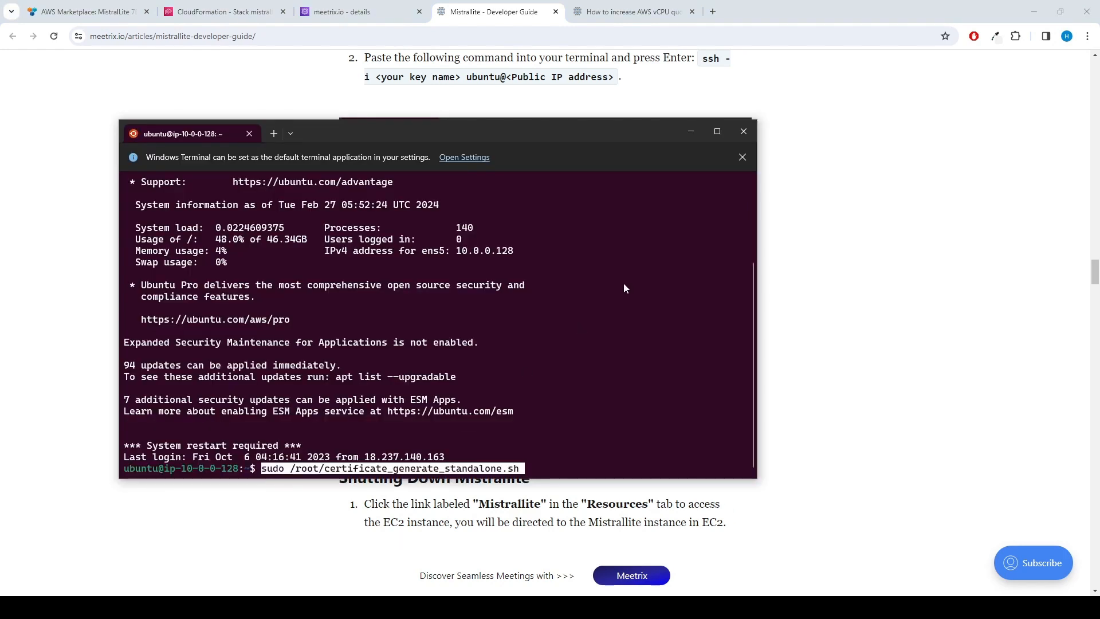
pyautogui.press('Return')
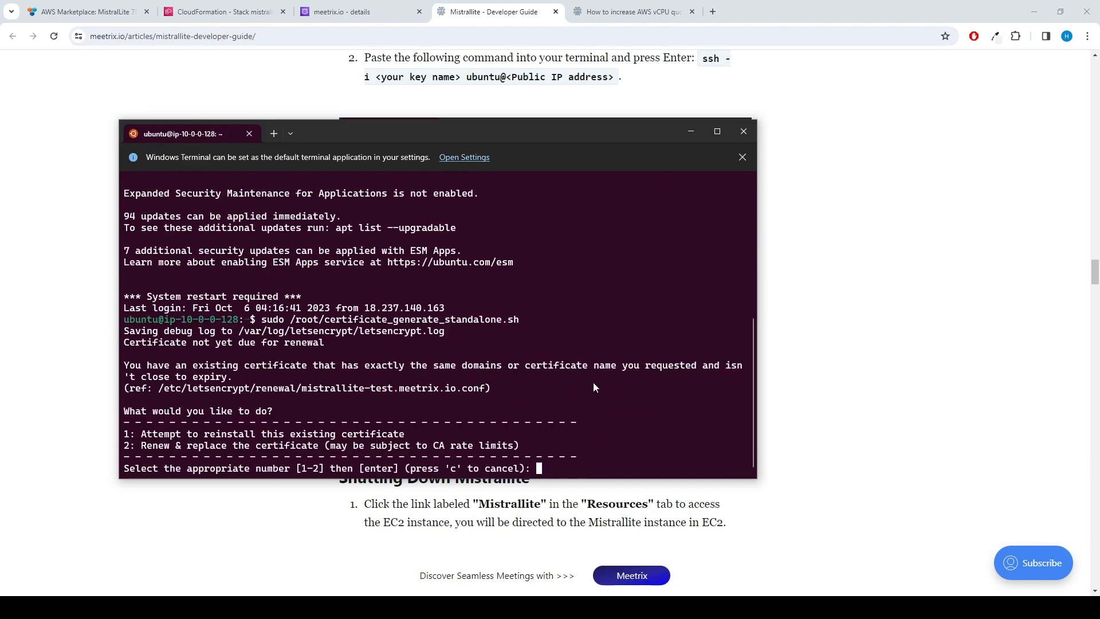
pyautogui.write('1')
pyautogui.press('Return')
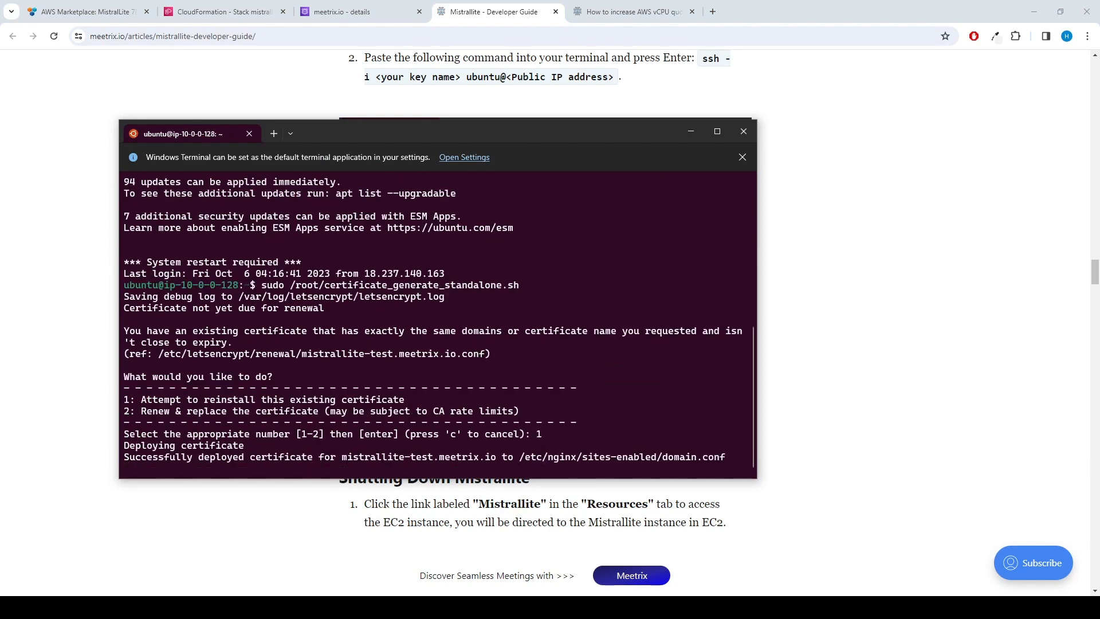
pyautogui.click(213, 11)
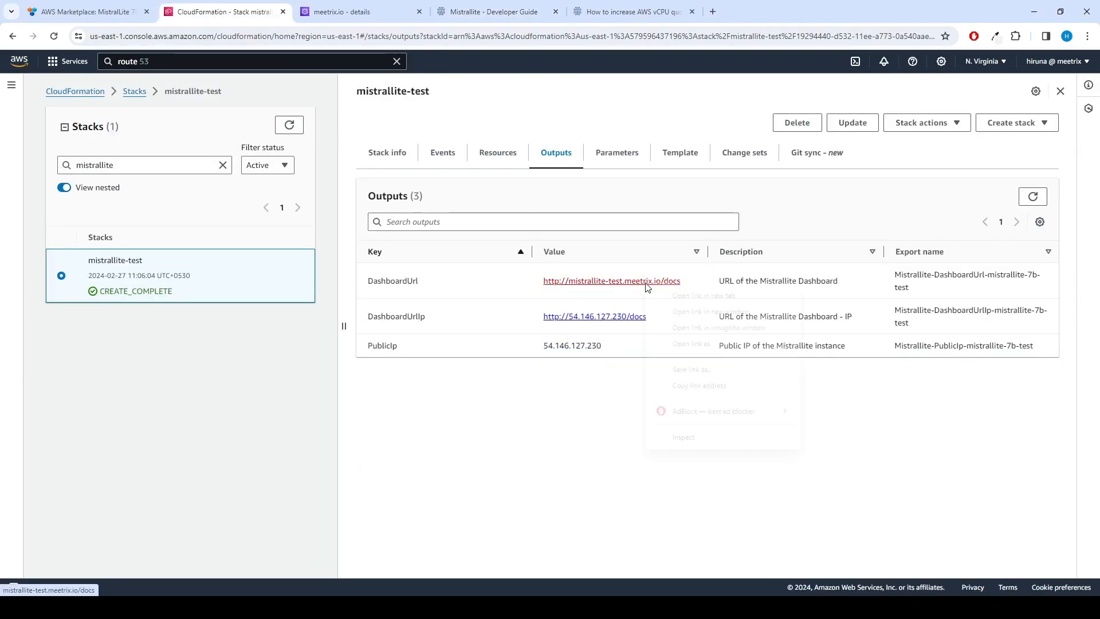
# Open the DashboardUrl link in an incognito window, then scroll the guide to API Documentation
pyautogui.rightClick(647, 284)
pyautogui.click(693, 331)
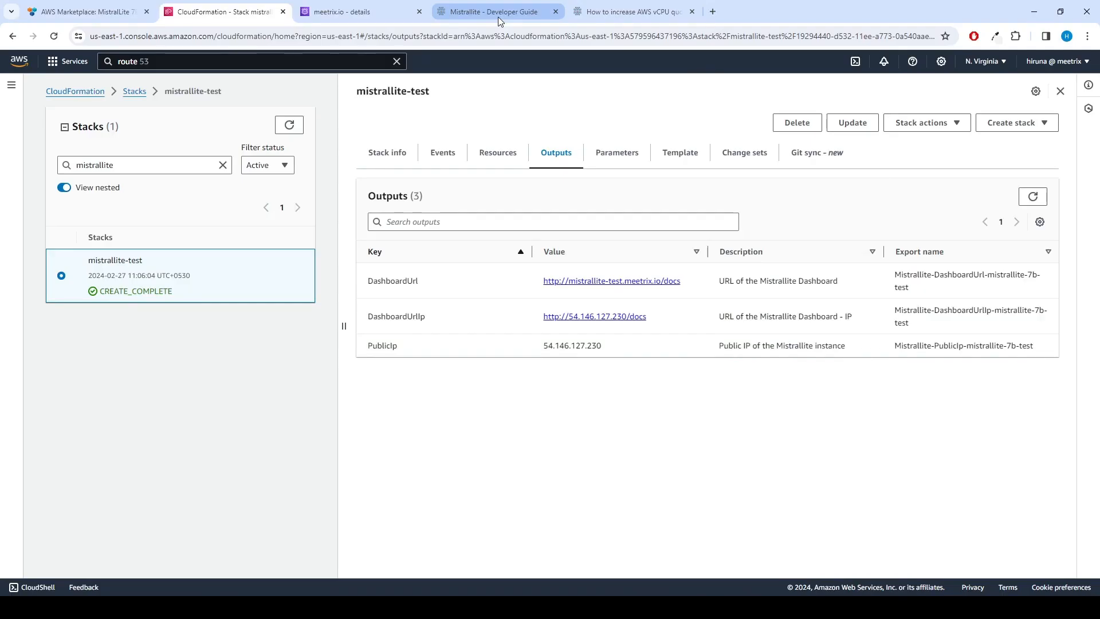
pyautogui.click(493, 11)
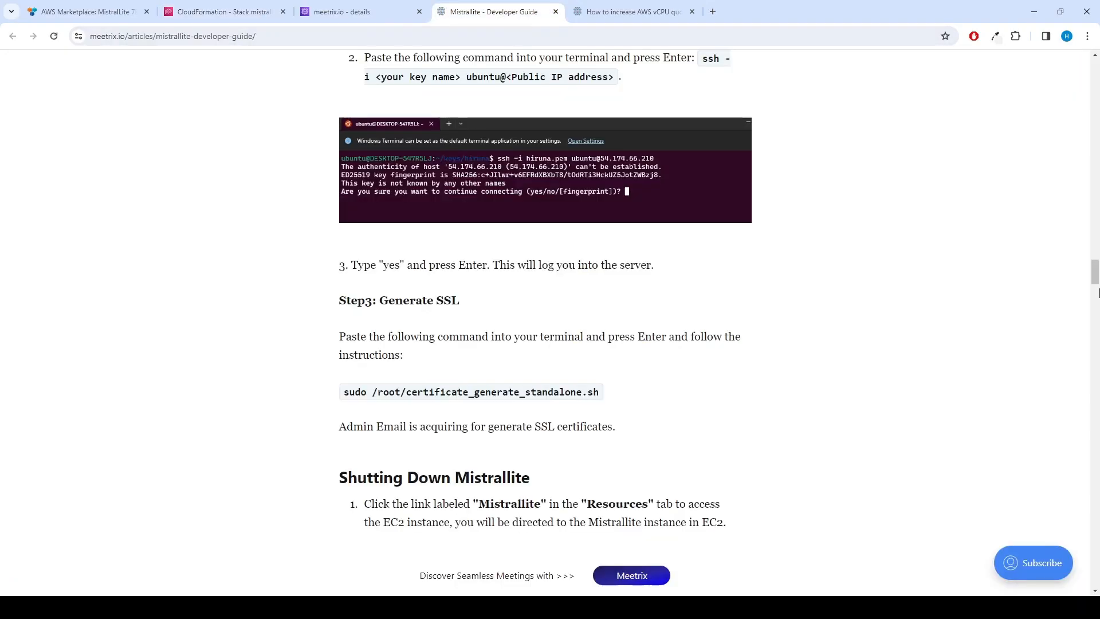
pyautogui.moveTo(1096, 280)
pyautogui.mouseDown()
pyautogui.moveTo(1097, 343)
pyautogui.moveTo(1096, 302)
pyautogui.mouseUp()
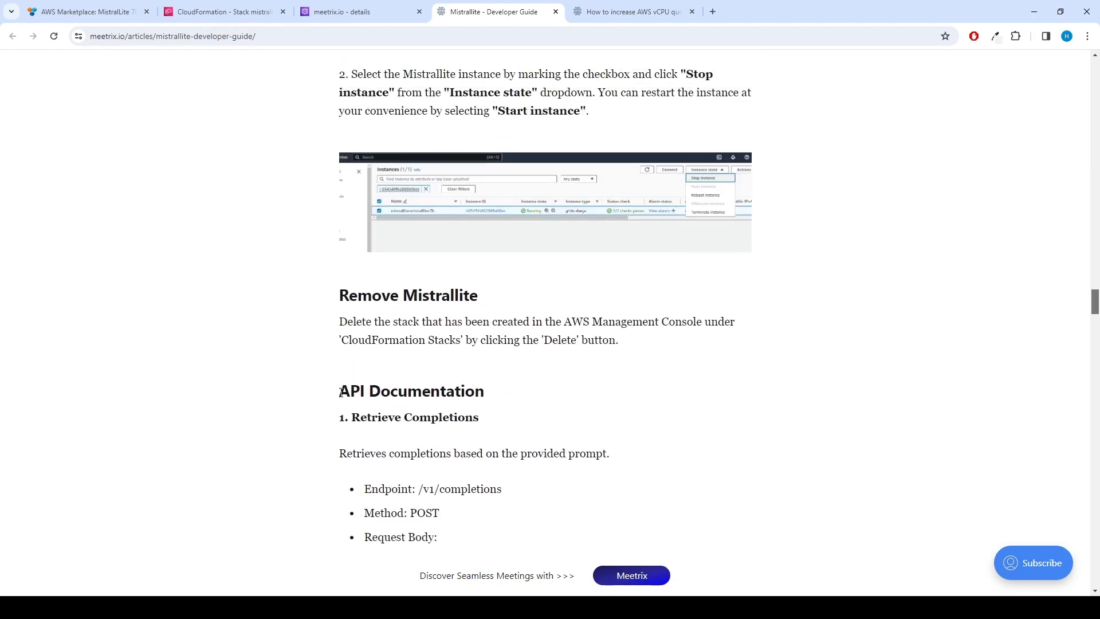